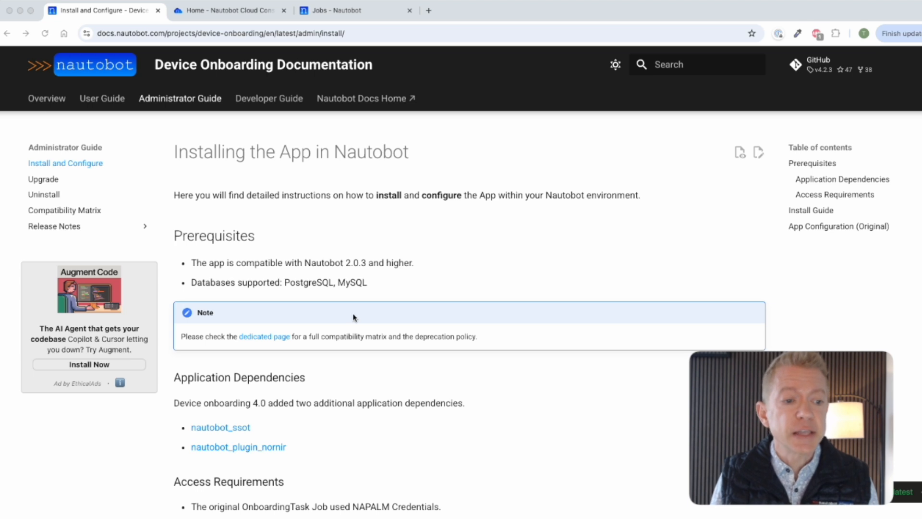
Step: Scroll the Device Onboarding install guide down to the example PLUGINS_CONFIG for nautobot_config.py
scroll(348, 315, "down", 1)
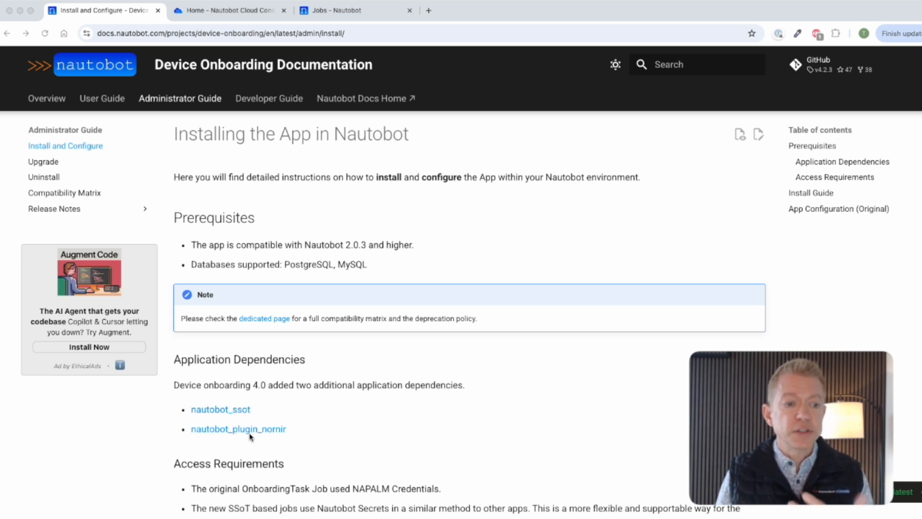
scroll(247, 435, "down", 3)
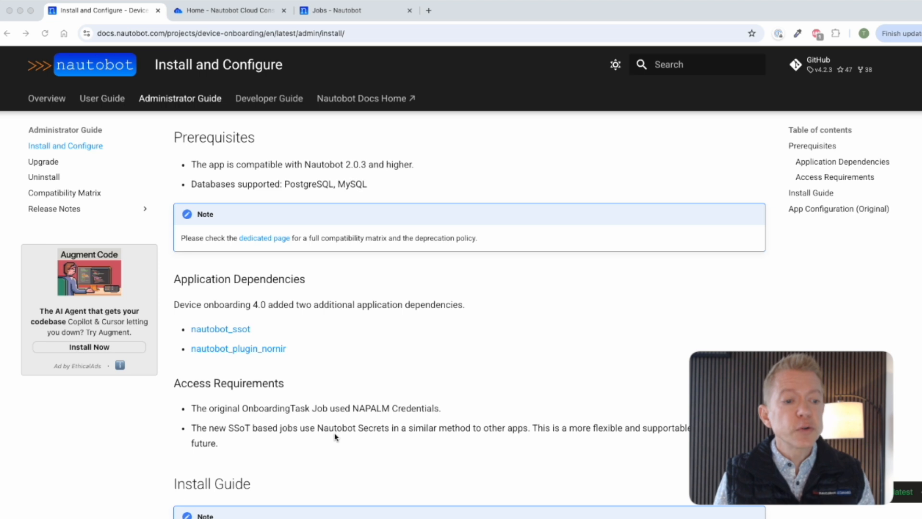
scroll(374, 436, "down", 5)
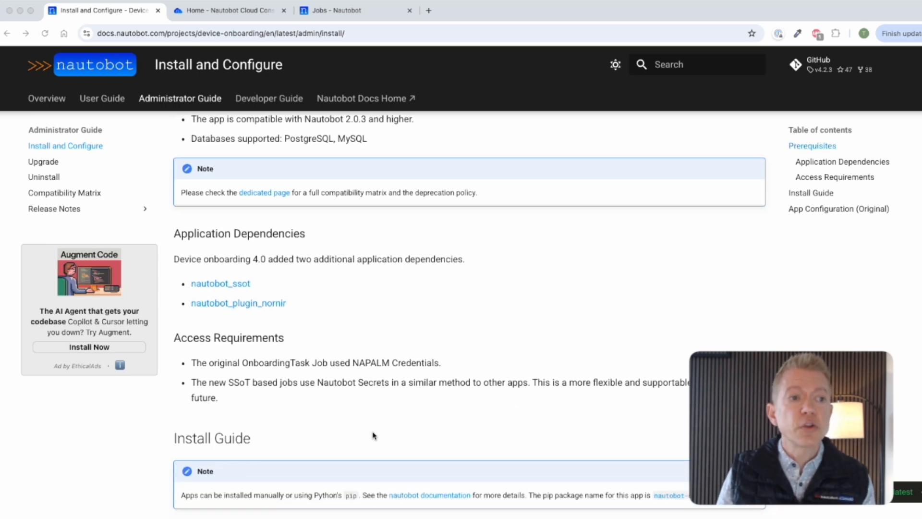
scroll(375, 436, "down", 1)
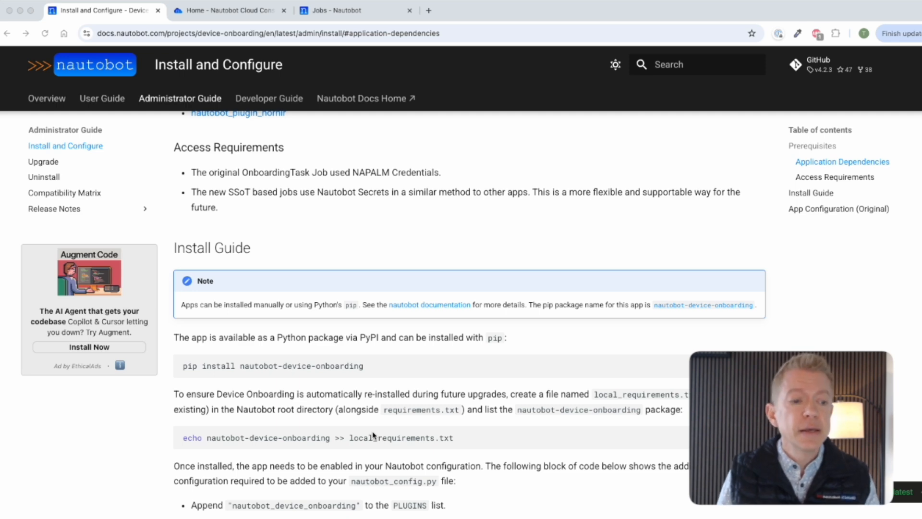
scroll(374, 436, "down", 4)
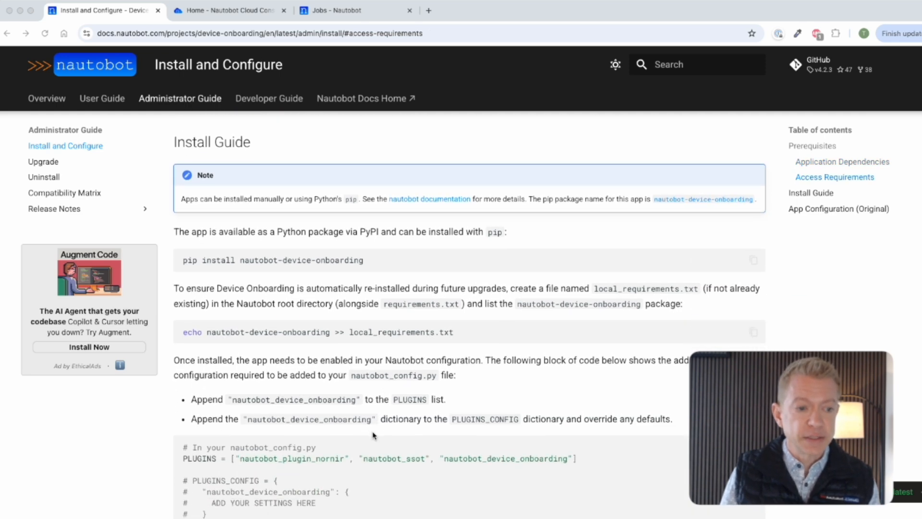
scroll(374, 436, "down", 13)
scroll(374, 436, "down", 15)
scroll(375, 435, "down", 14)
scroll(375, 436, "down", 4)
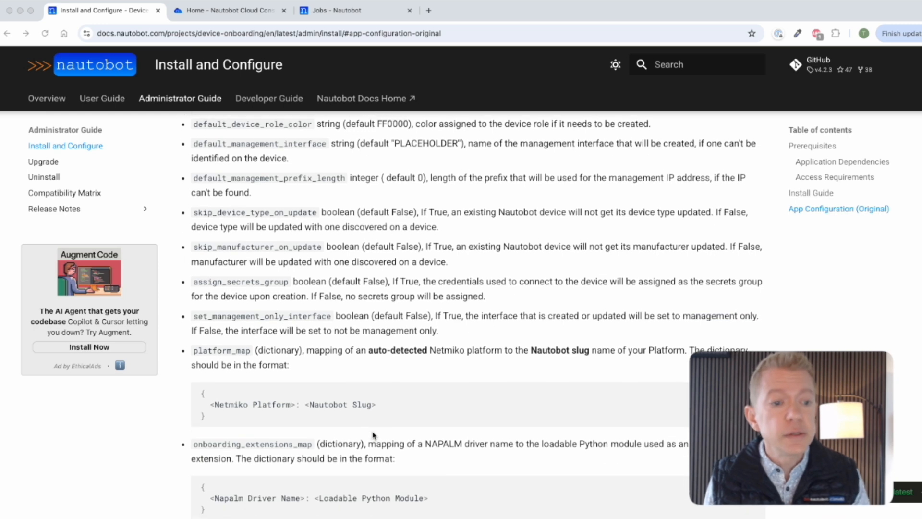
scroll(374, 435, "down", 1)
scroll(375, 435, "down", 7)
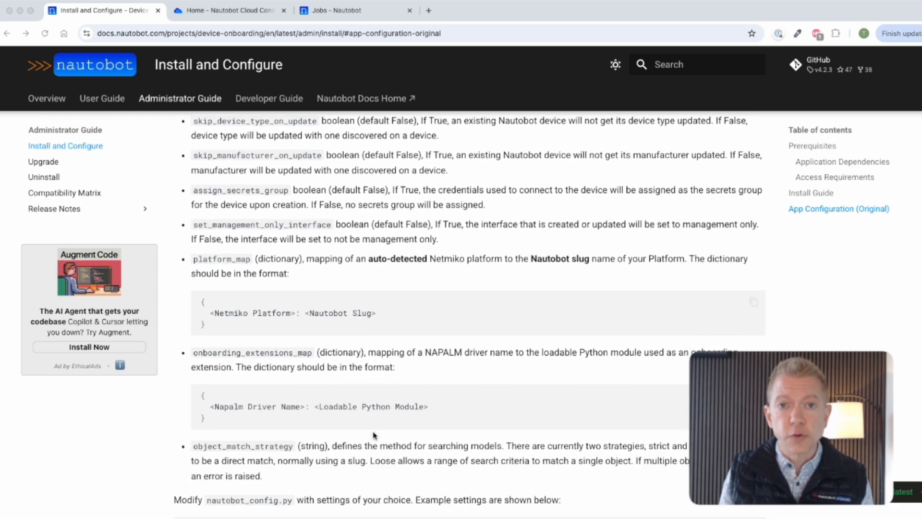
scroll(374, 435, "down", 3)
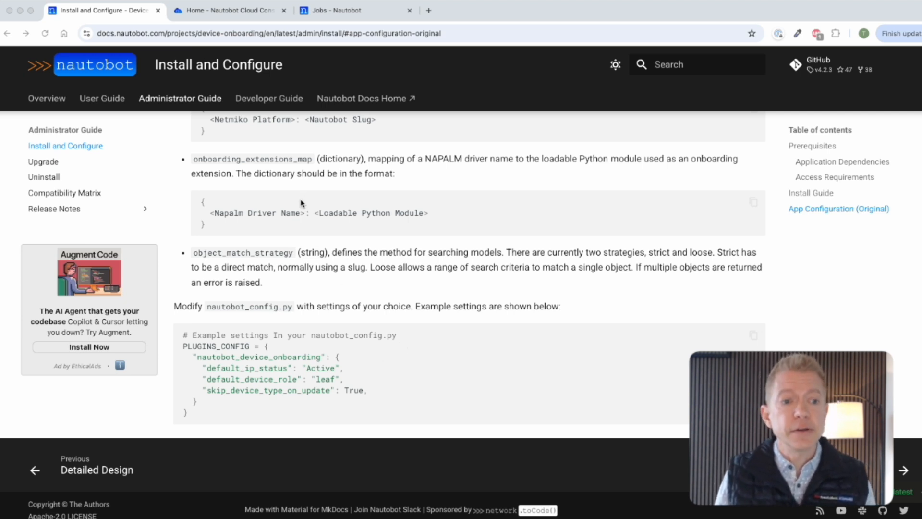
Step: In Nautobot Cloud, begin a Nautobot instance named 'Device Onboarding Demo' and show its Apps list
left_click(203, 11)
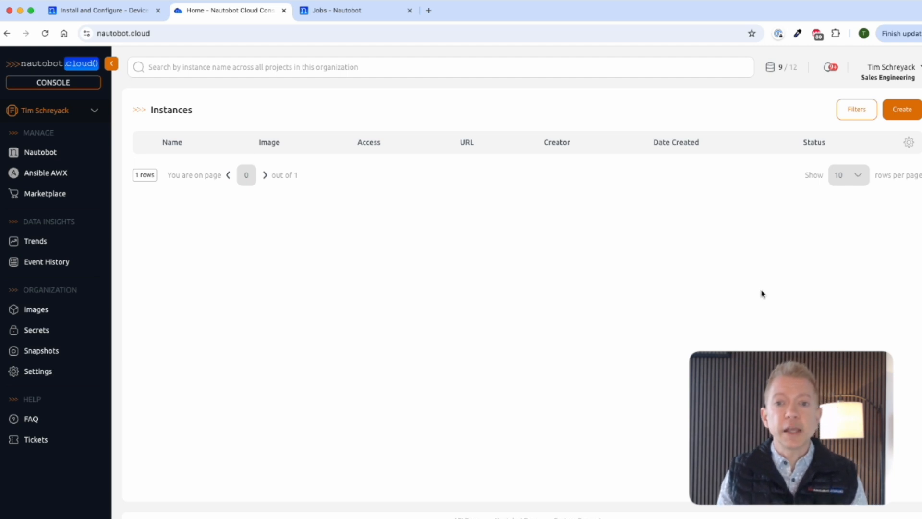
left_click(906, 111)
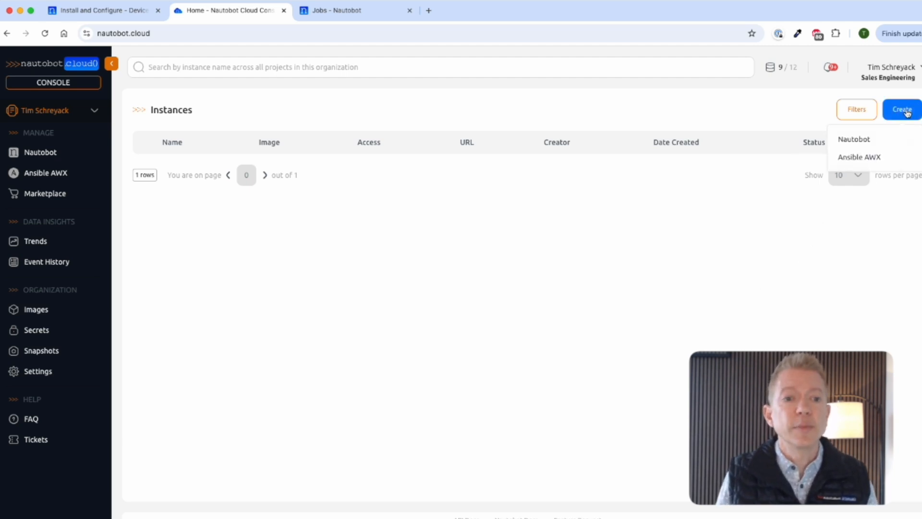
left_click(871, 140)
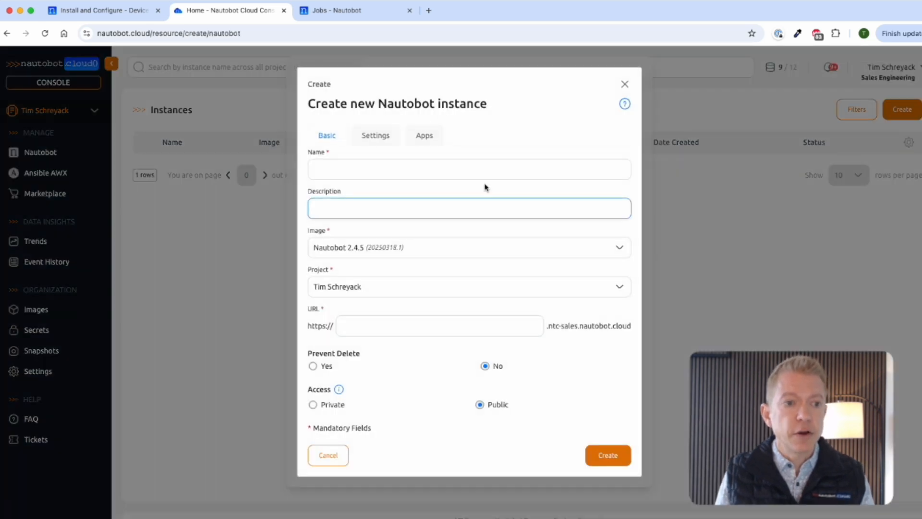
left_click(471, 171)
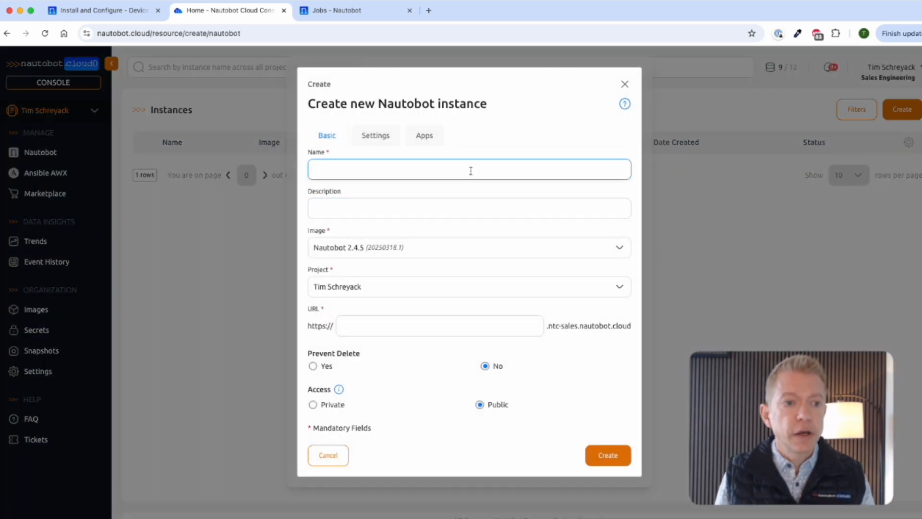
type("Device")
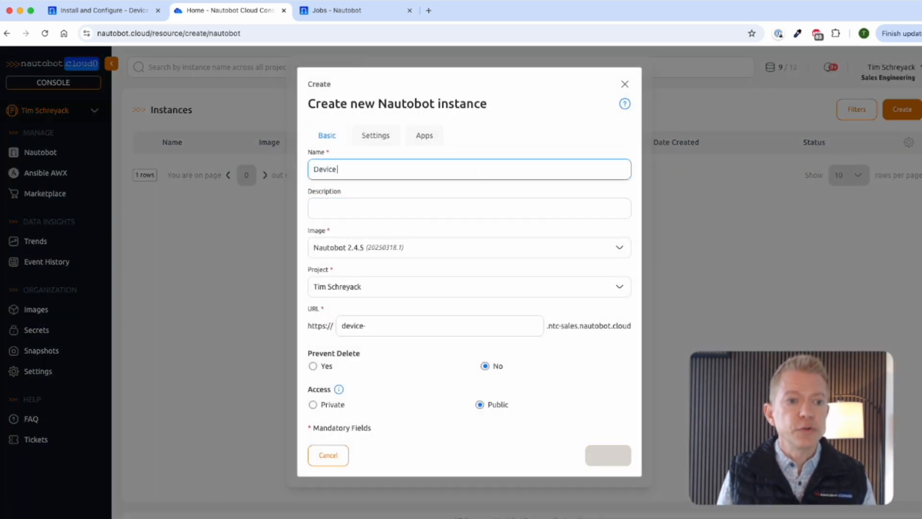
type(" Onboarding Demo")
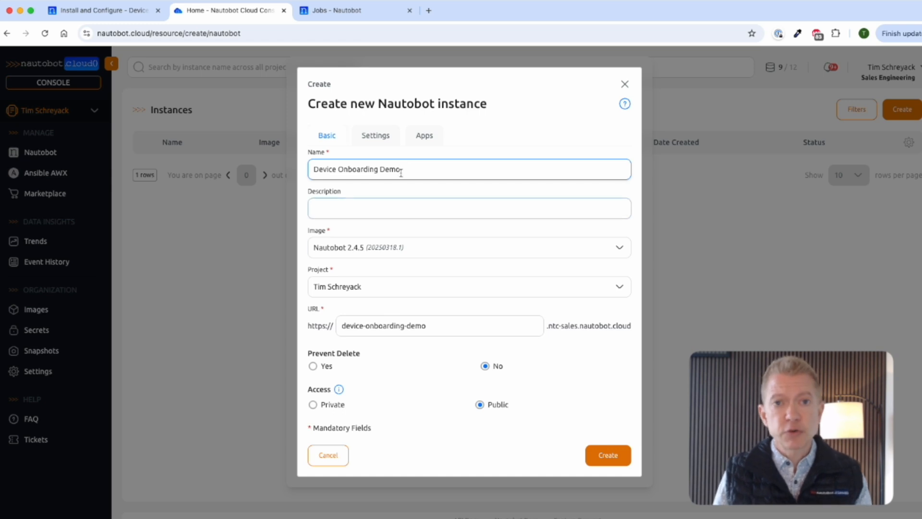
left_click(420, 138)
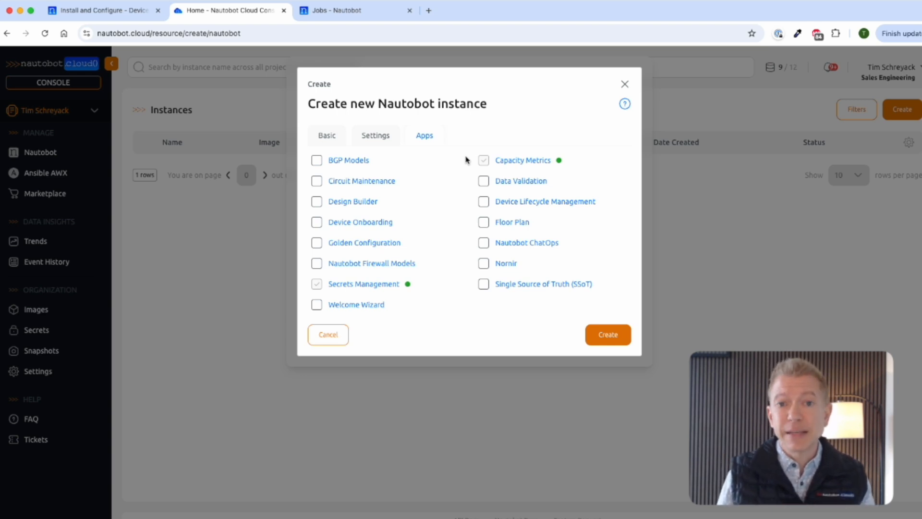
Step: Add the Single Source of Truth (SSoT) app with its default configuration
left_click(537, 285)
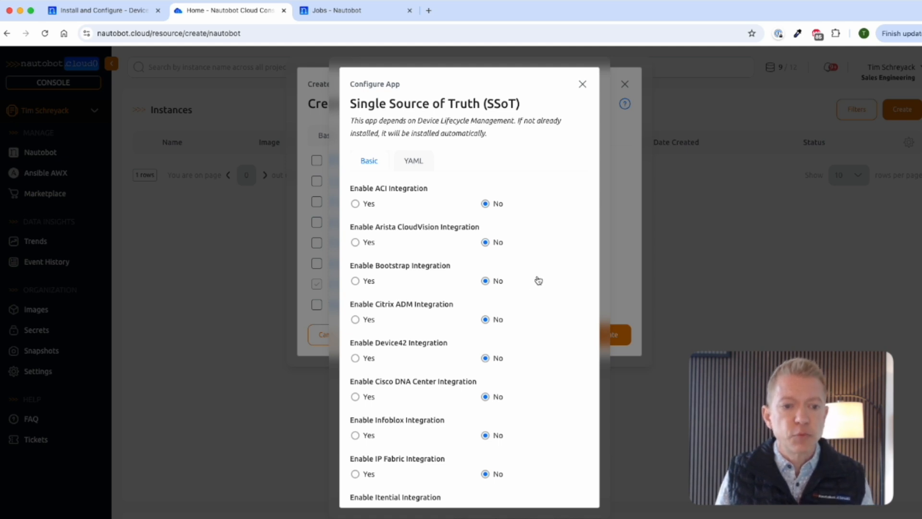
scroll(542, 265, "down", 3)
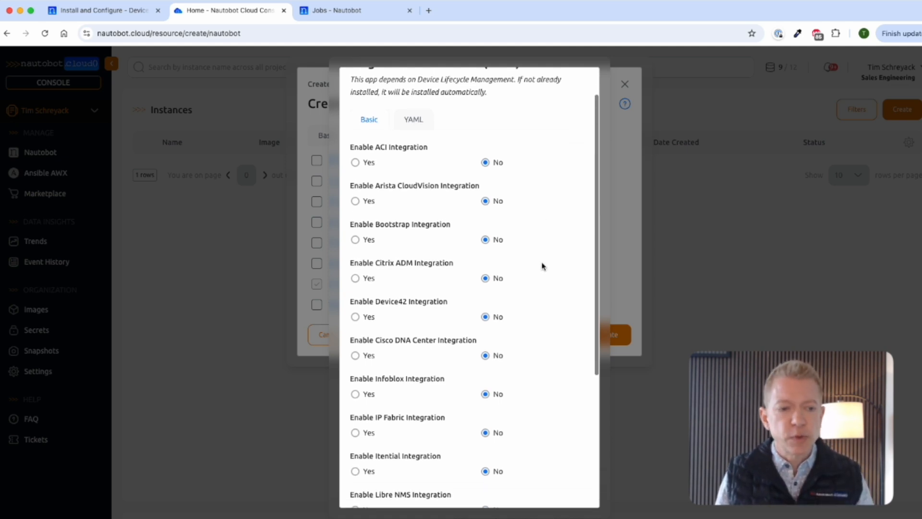
scroll(458, 421, "down", 5)
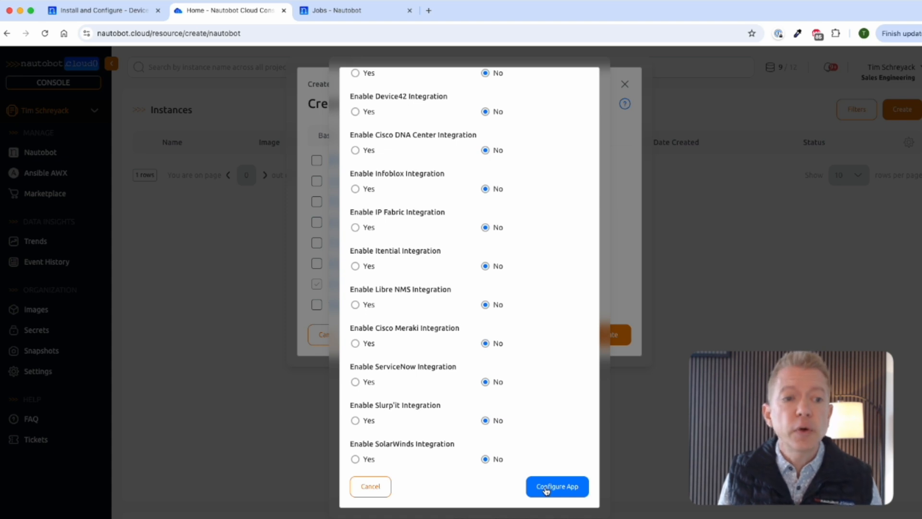
left_click(546, 487)
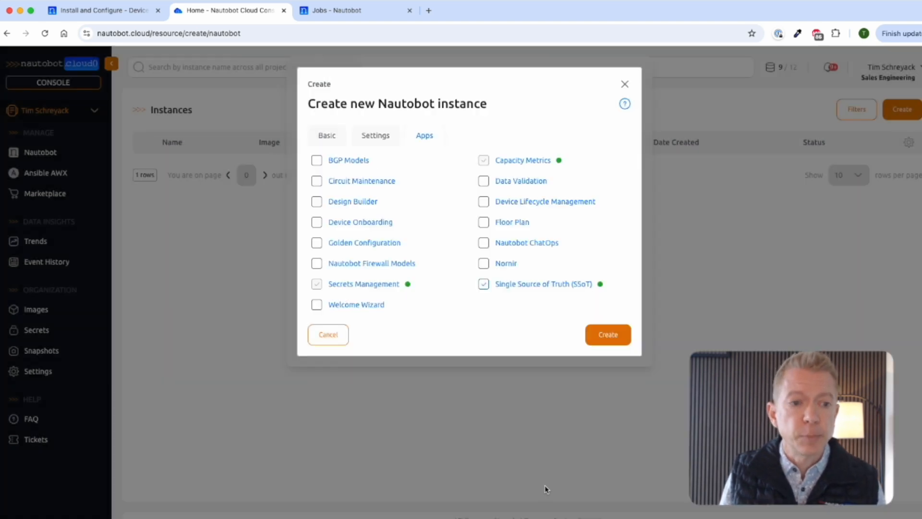
Step: Add the Nornir and Device Onboarding apps, accepting their default configurations
left_click(506, 264)
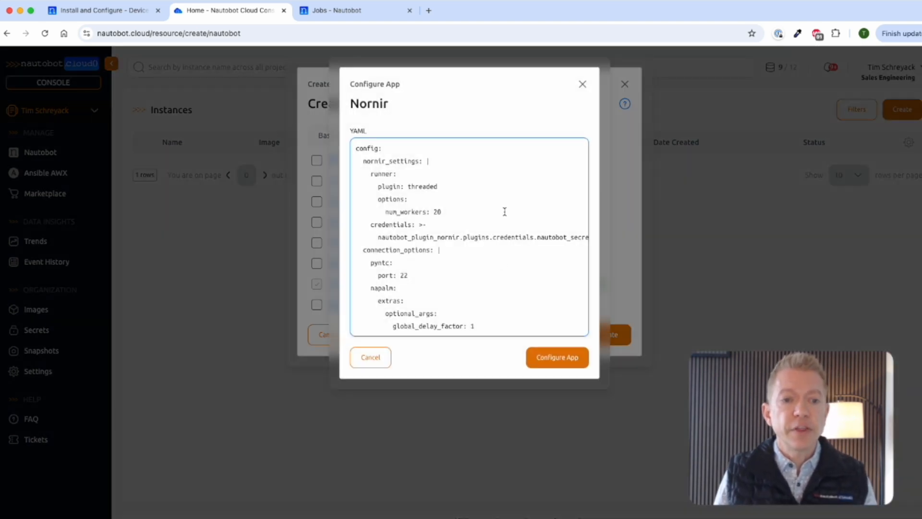
left_click(562, 362)
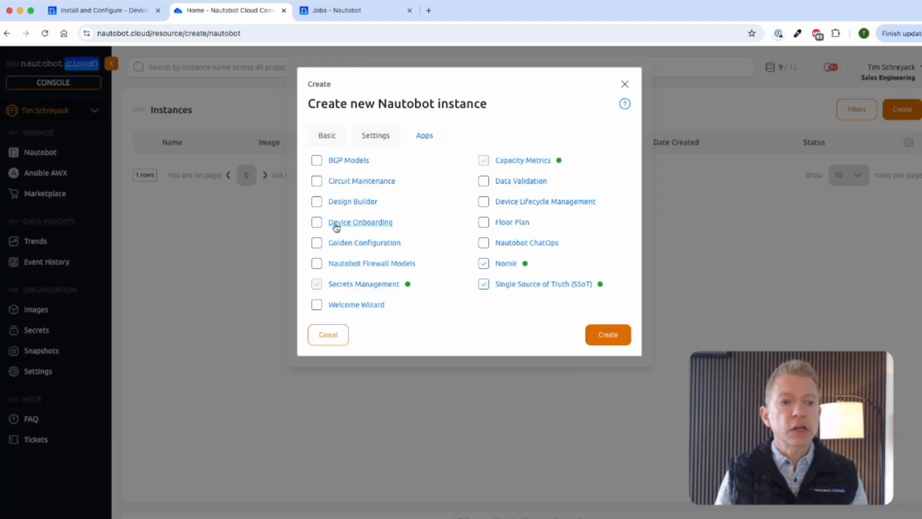
left_click(316, 223)
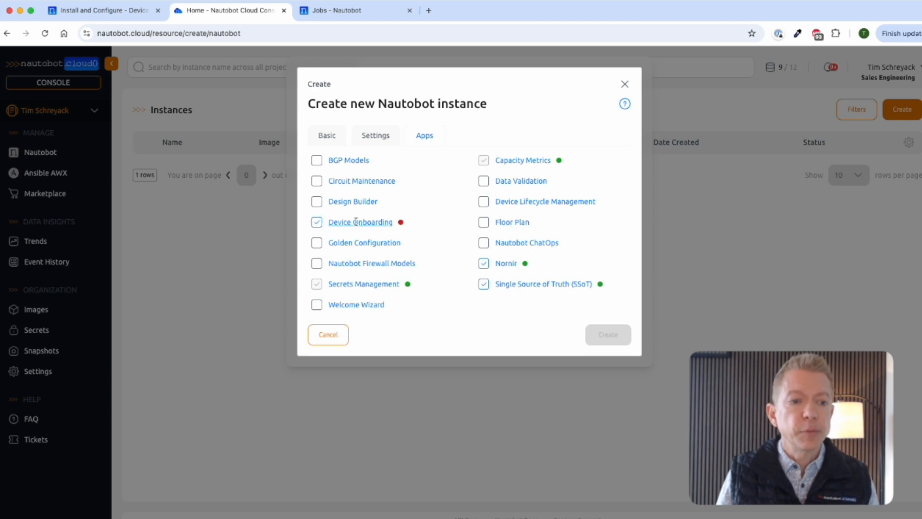
left_click(354, 224)
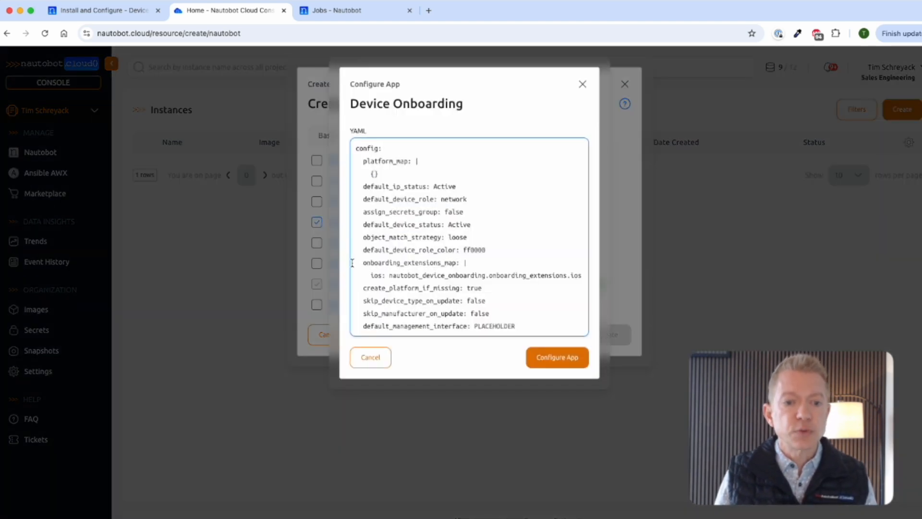
left_click(555, 364)
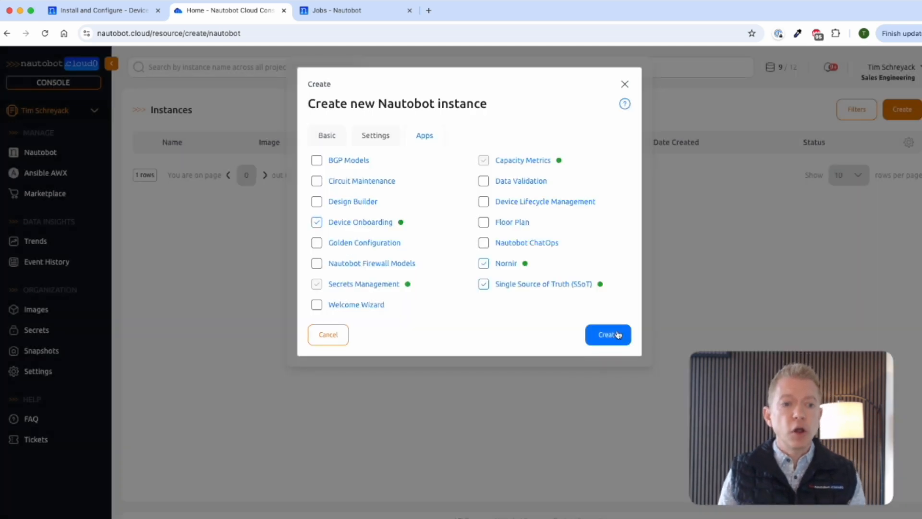
Step: Create the Device Onboarding Demo instance and confirm the admin password was saved
left_click(616, 335)
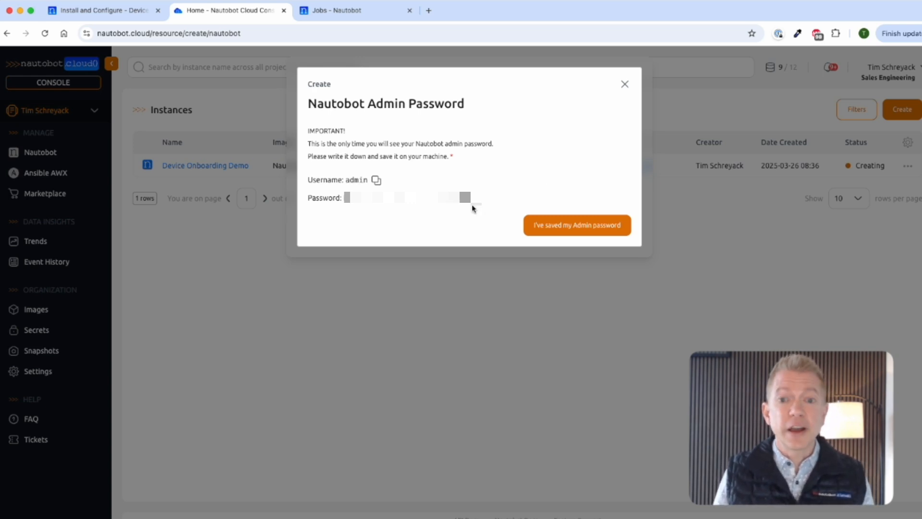
left_click(567, 226)
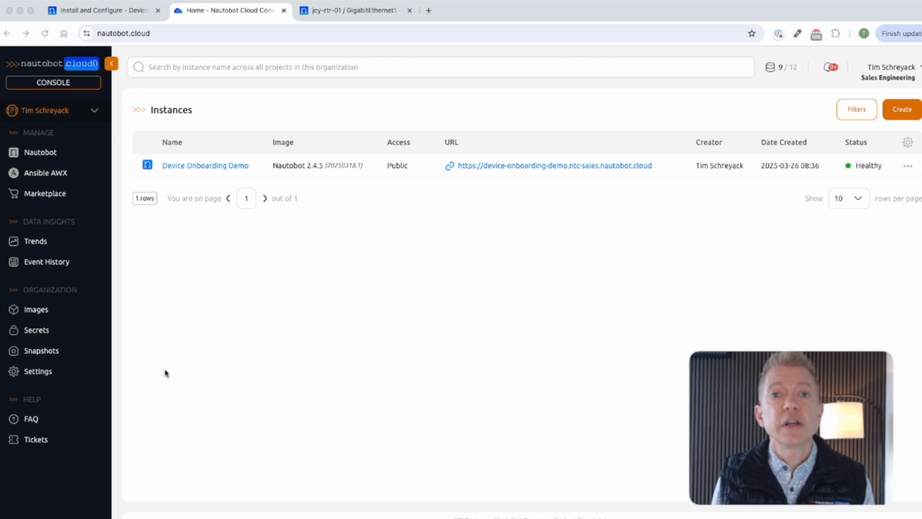
Step: Create the organization secret 'Device Onboarding Demo' (DEVICE_ONBOARDING_DEMO) with a test value
left_click(27, 334)
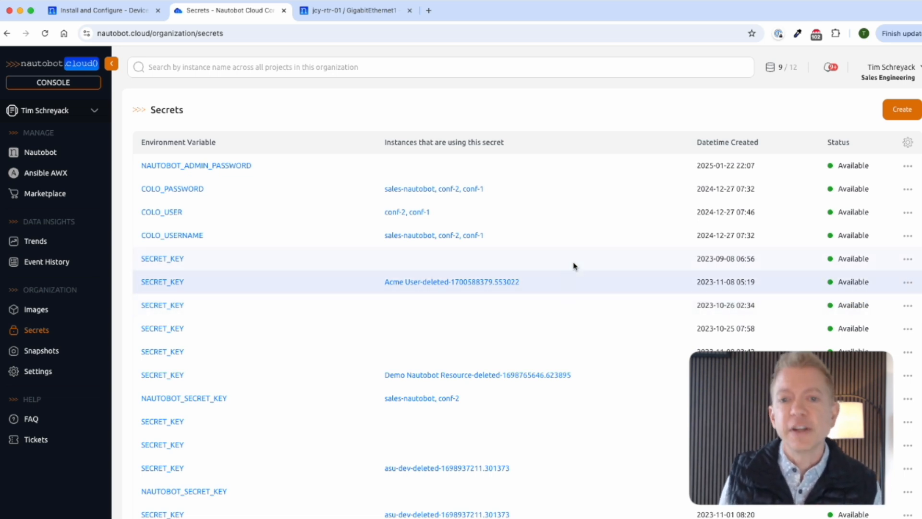
left_click(903, 111)
left_click(410, 150)
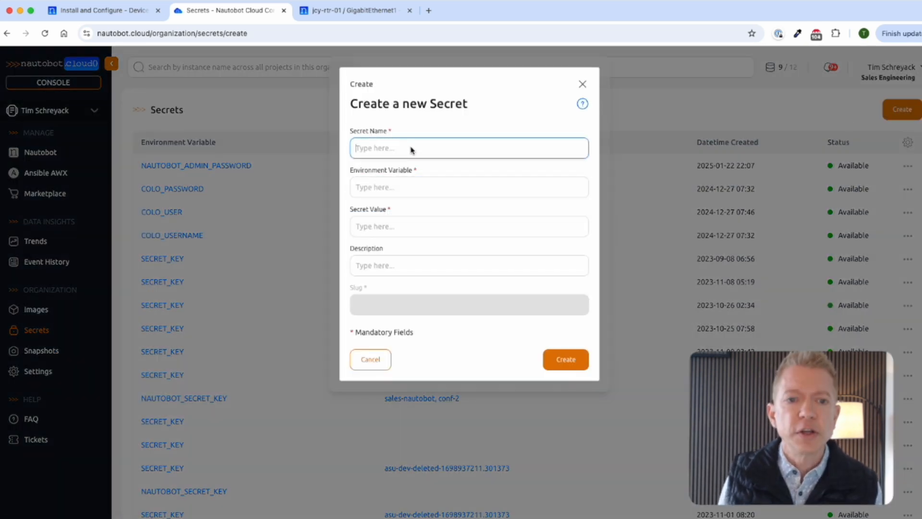
type("Device")
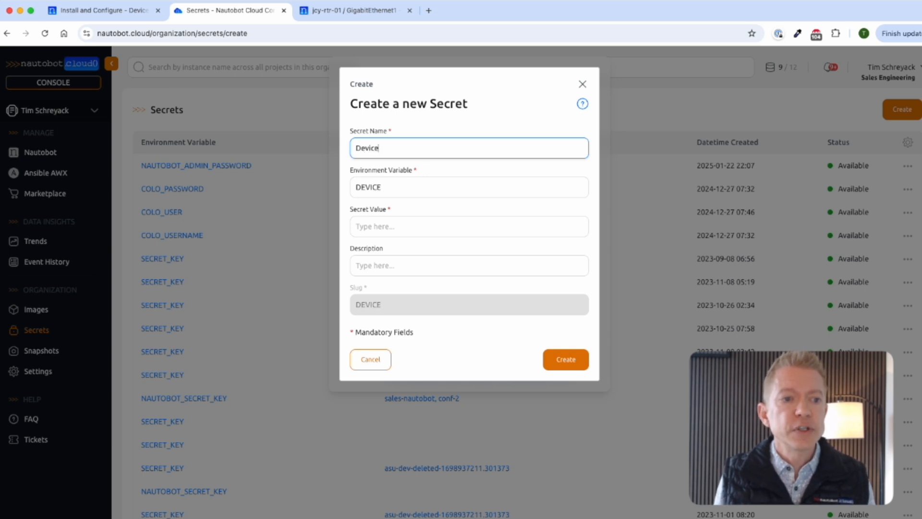
type(" ONboa")
key("BackSpace")
key("BackSpace")
key("BackSpace")
key("BackSpace")
type("nboad")
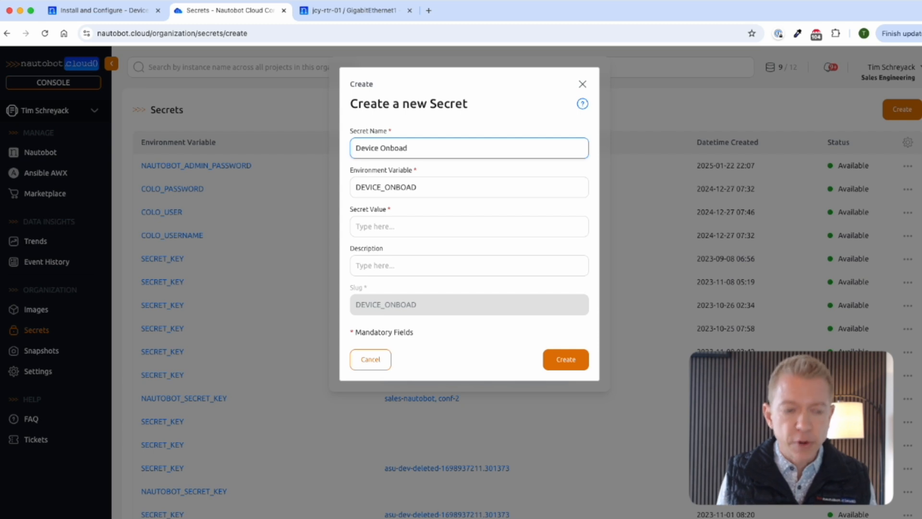
key("BackSpace")
type("rding")
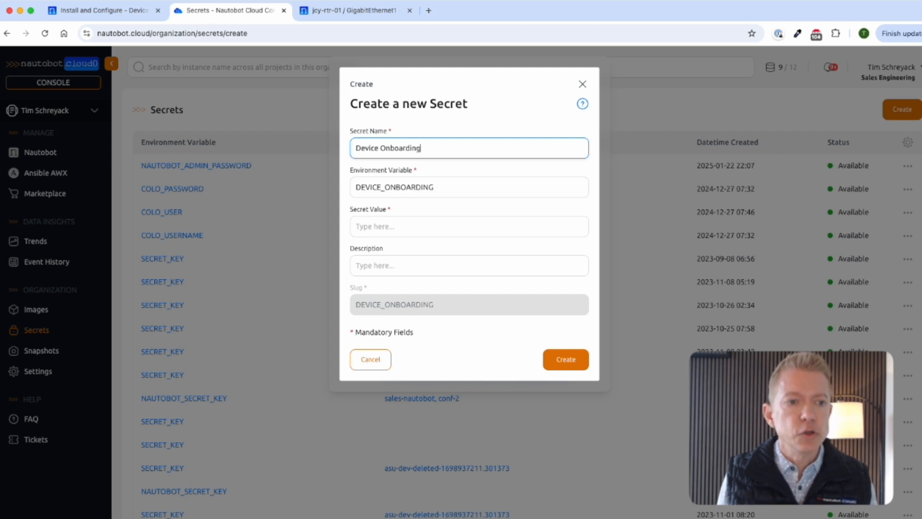
type(" Demo")
left_click(393, 227)
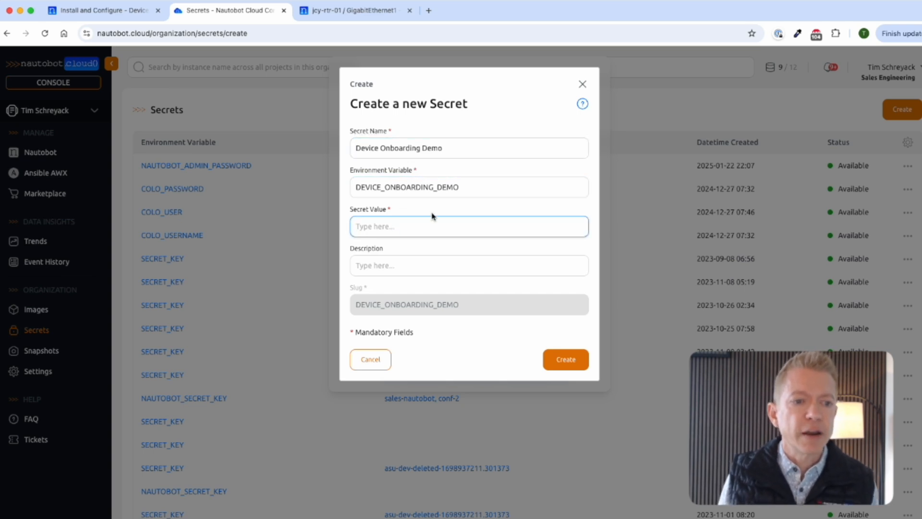
type("test")
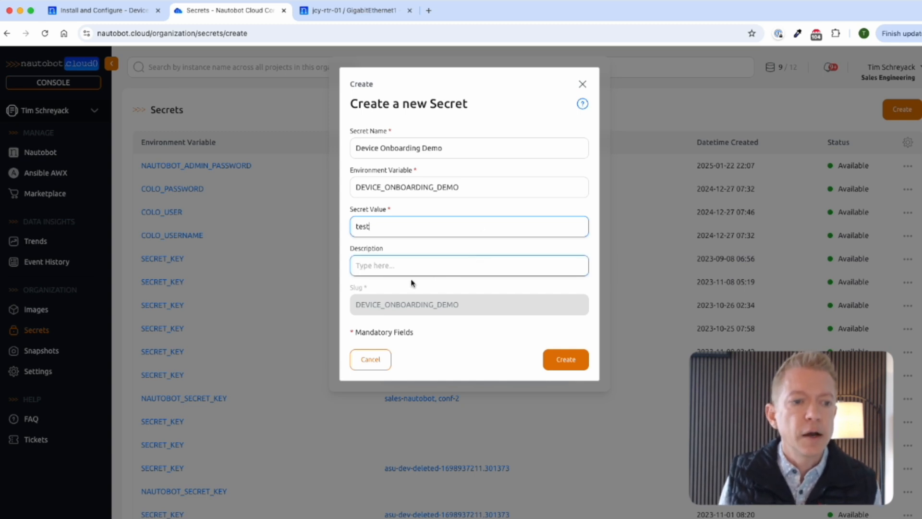
left_click(559, 361)
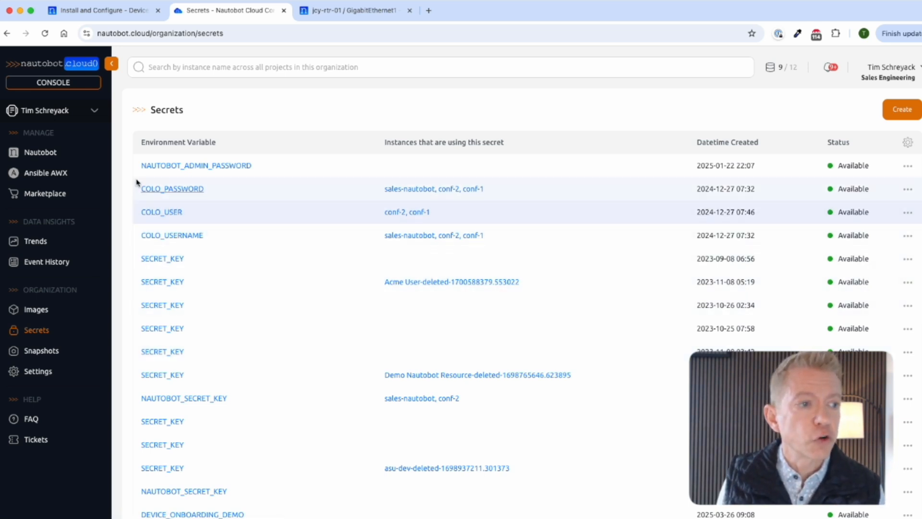
Step: Open the Device Onboarding Demo instance from the Nautobot list and view its Secrets tab
left_click(40, 154)
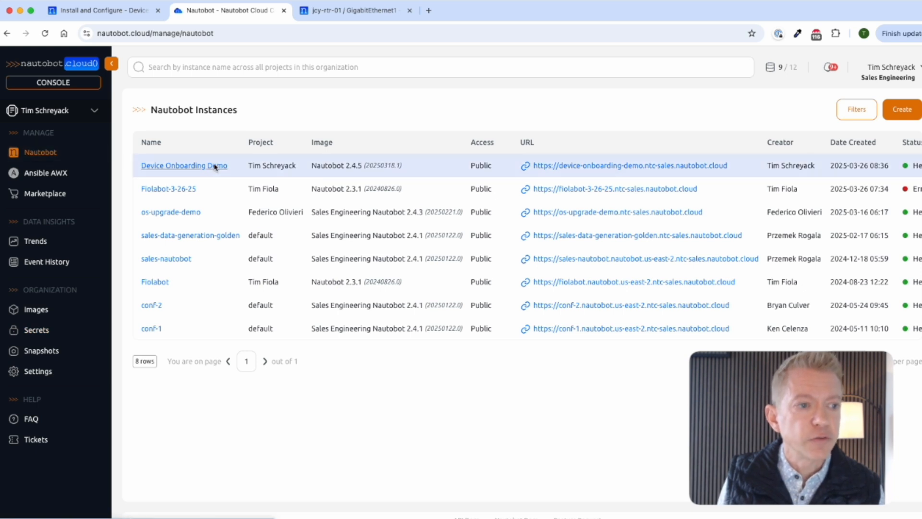
left_click(178, 165)
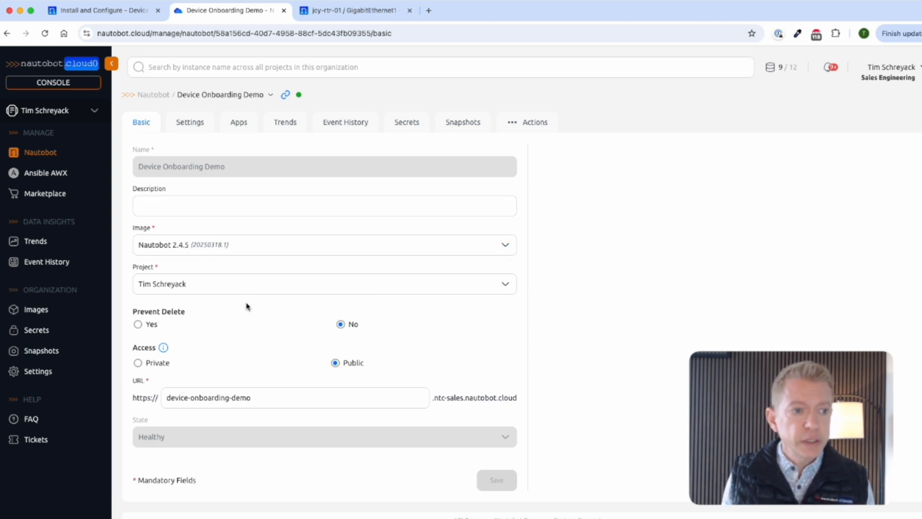
left_click(407, 124)
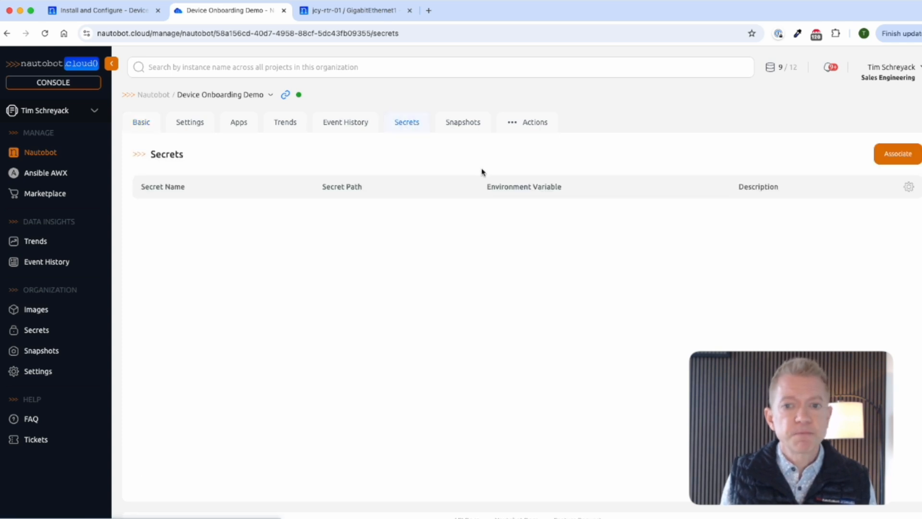
Step: Associate the Device Onboarding Demo secret (DEVICE_ONBOARDING_DEMO) with this instance
left_click(901, 156)
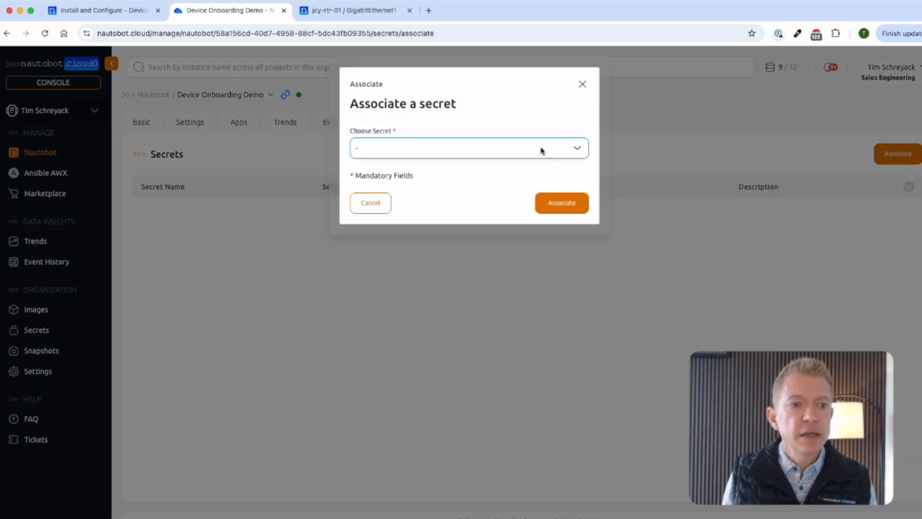
left_click(564, 150)
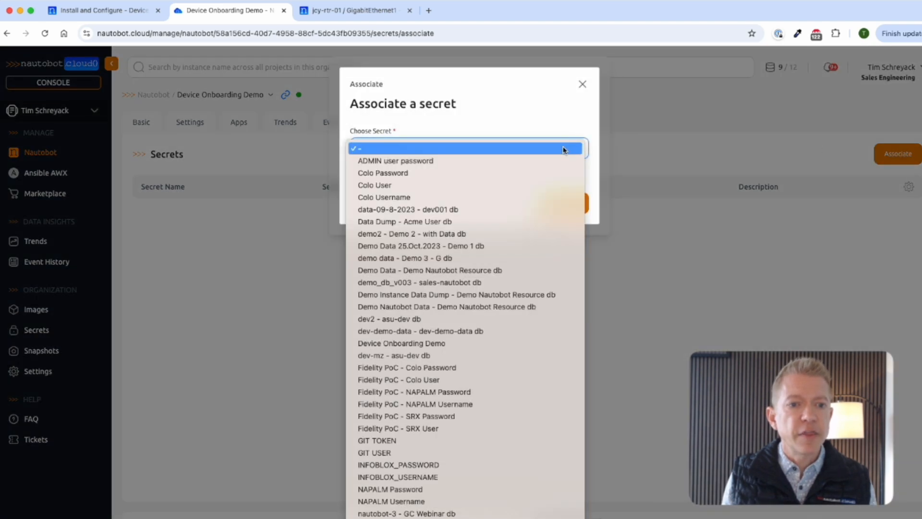
scroll(528, 320, "down", 1)
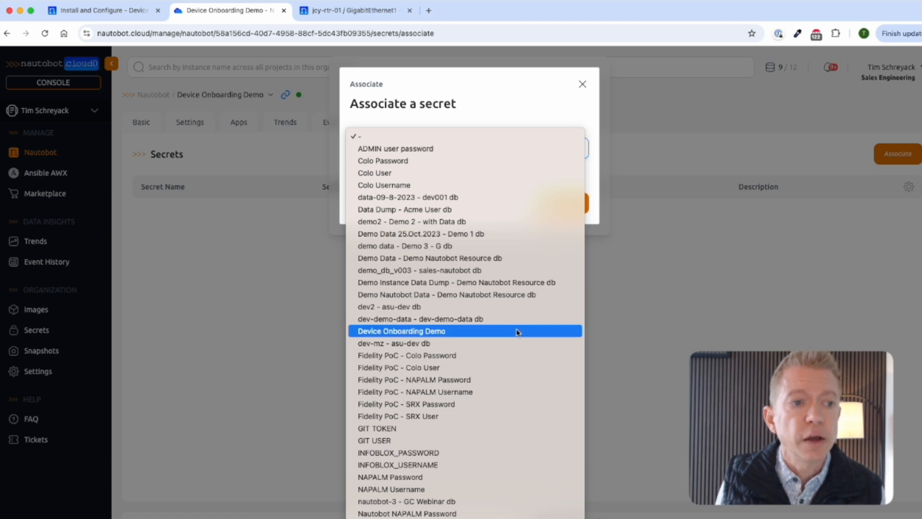
left_click(517, 331)
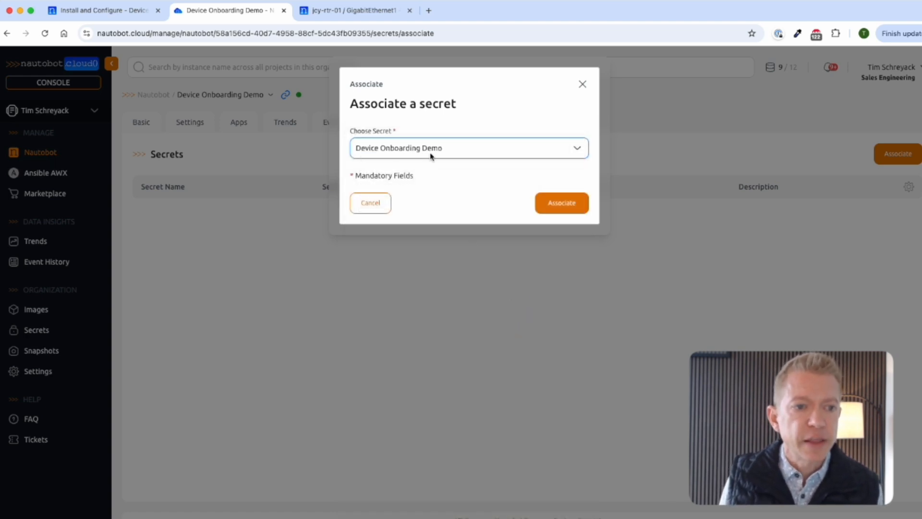
left_click(562, 204)
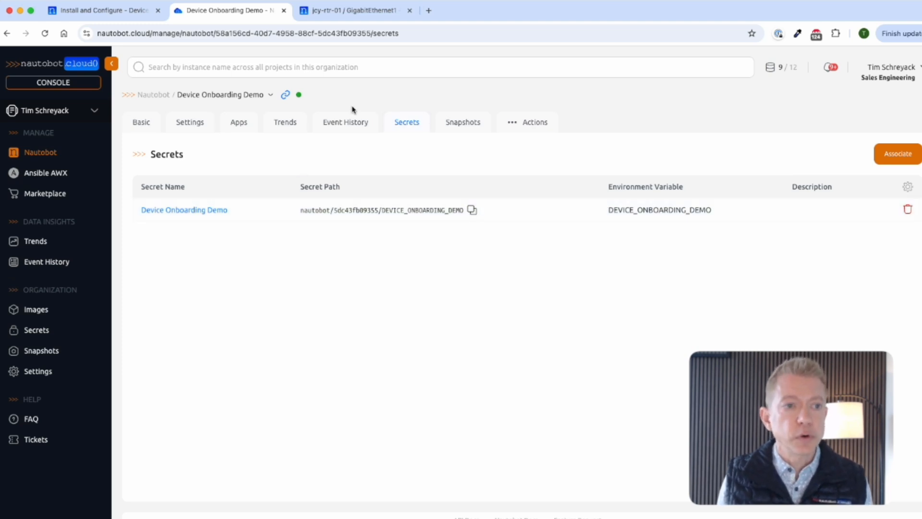
Step: Log in to the instance's Nautobot site with saved credentials and open the Jobs list
mouse_move(287, 97)
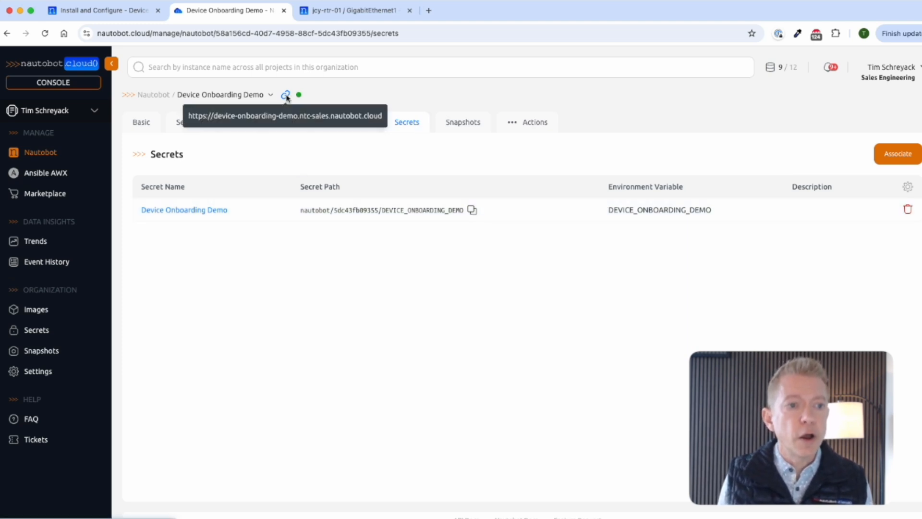
left_click(286, 96)
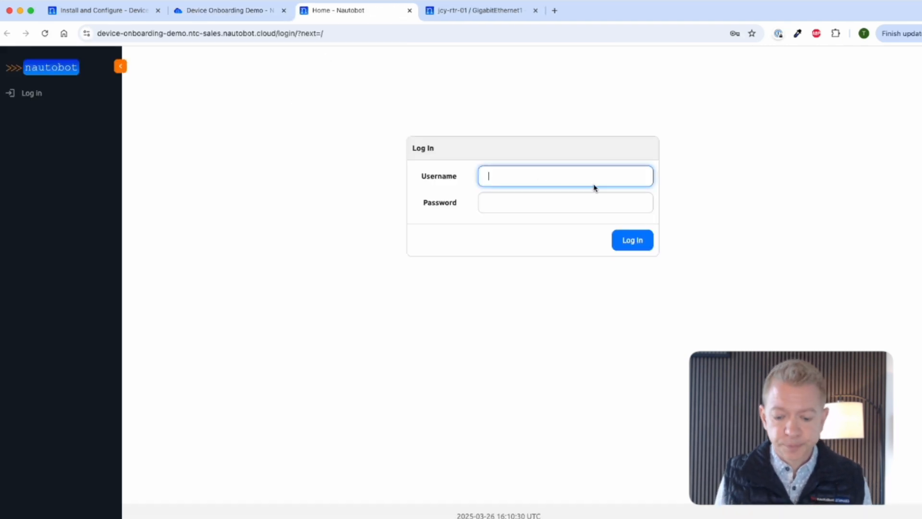
key("super+backslash")
left_click(633, 242)
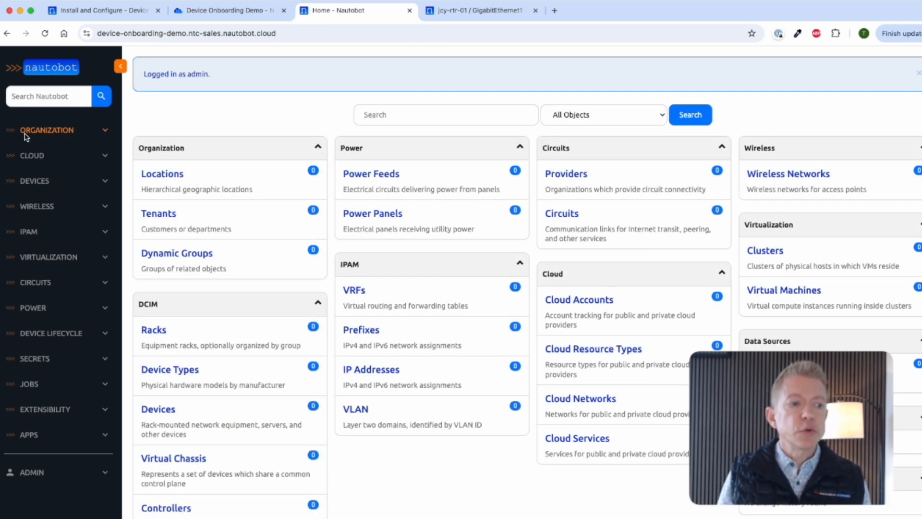
left_click(29, 389)
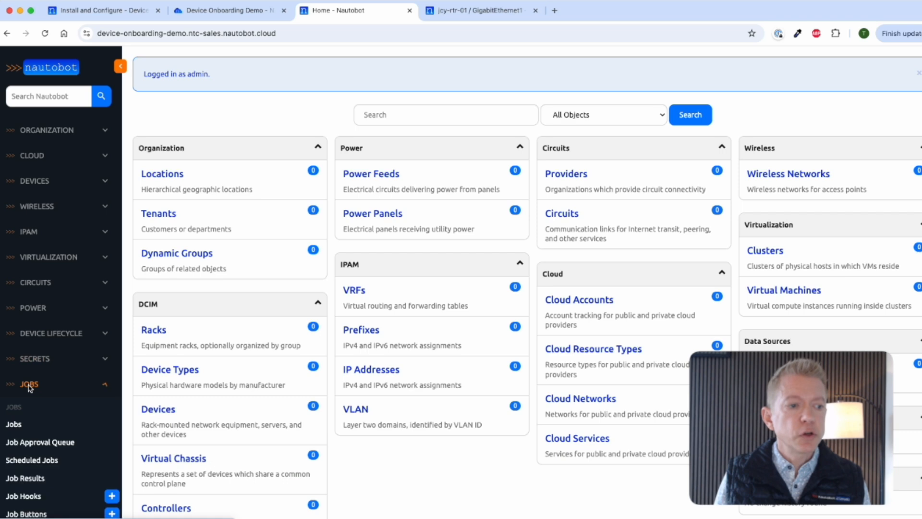
left_click(14, 424)
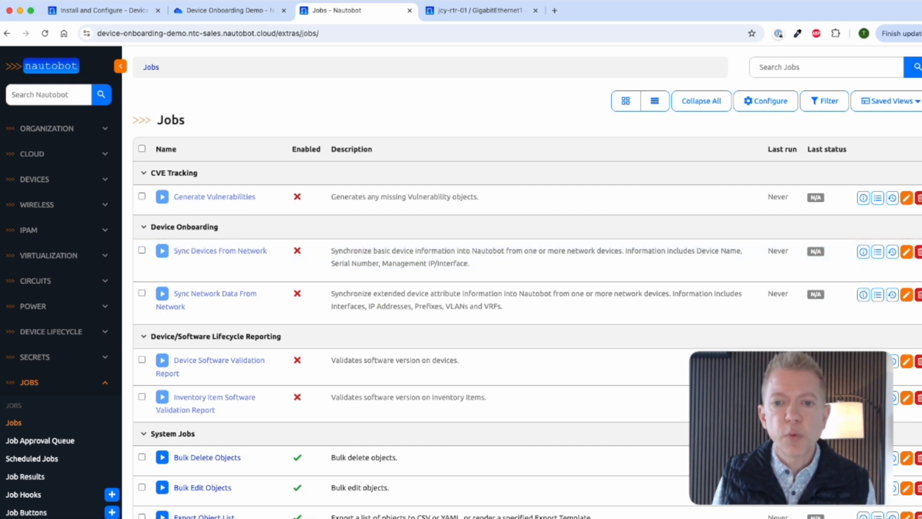
Step: Enable the Sync Devices From Network job
left_click(907, 254)
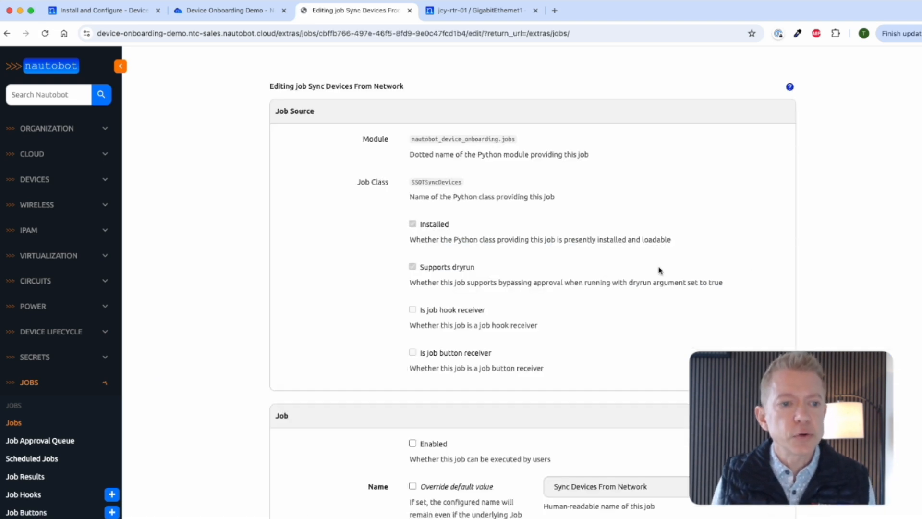
scroll(570, 288, "down", 1)
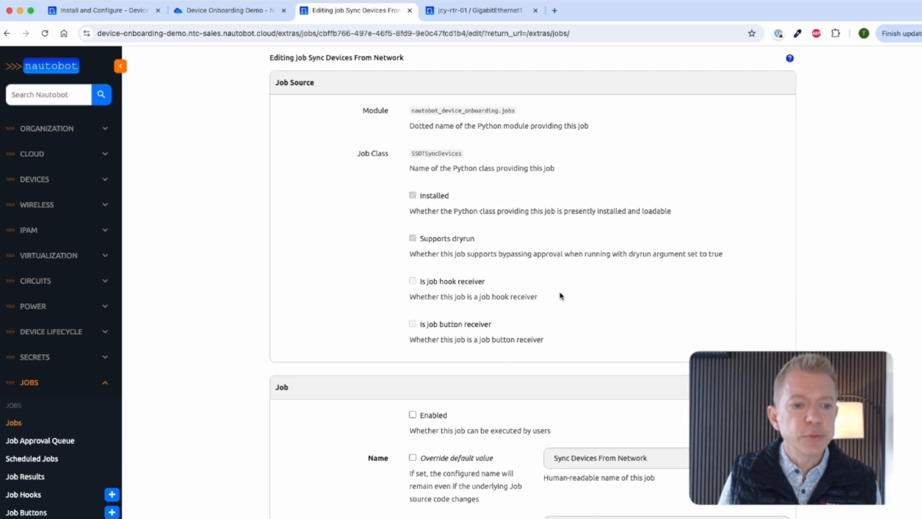
left_click(413, 415)
scroll(490, 402, "down", 15)
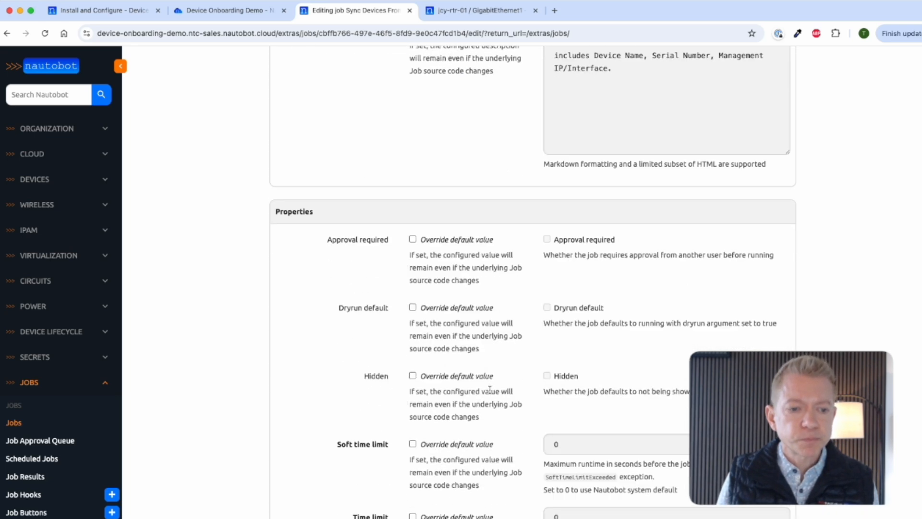
scroll(491, 392, "down", 13)
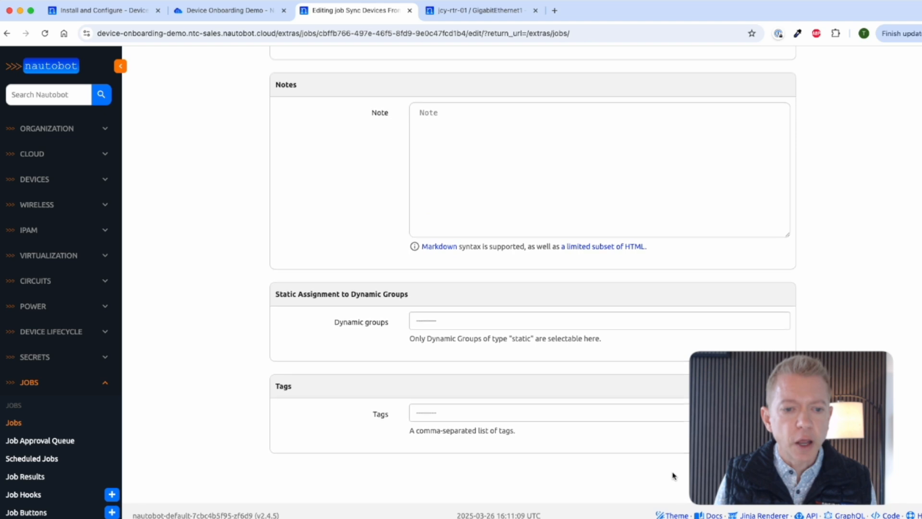
key("Return")
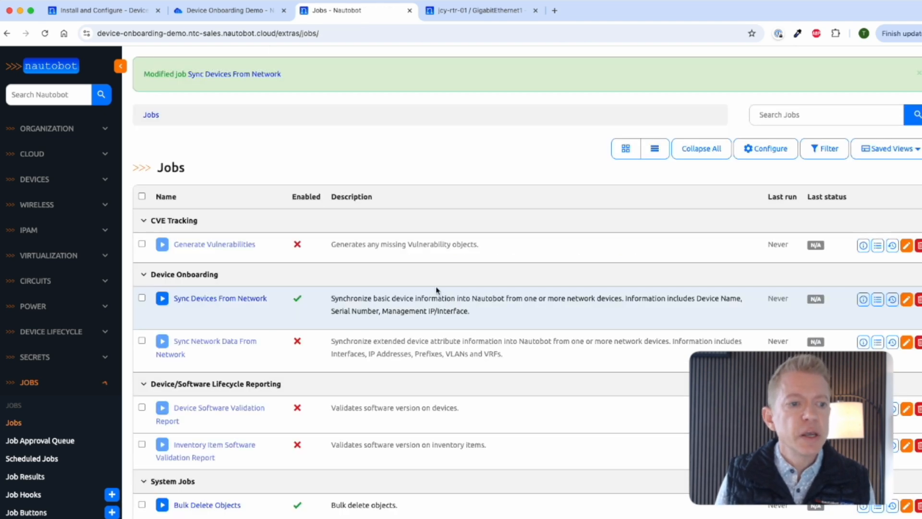
Step: Enable the Sync Network Data From Network job
left_click(907, 342)
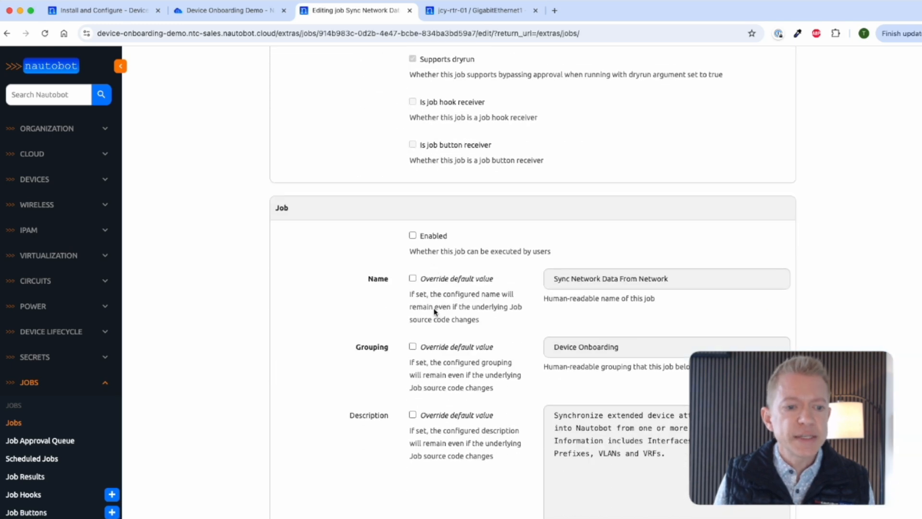
scroll(435, 314, "down", 7)
left_click(412, 127)
scroll(501, 336, "down", 15)
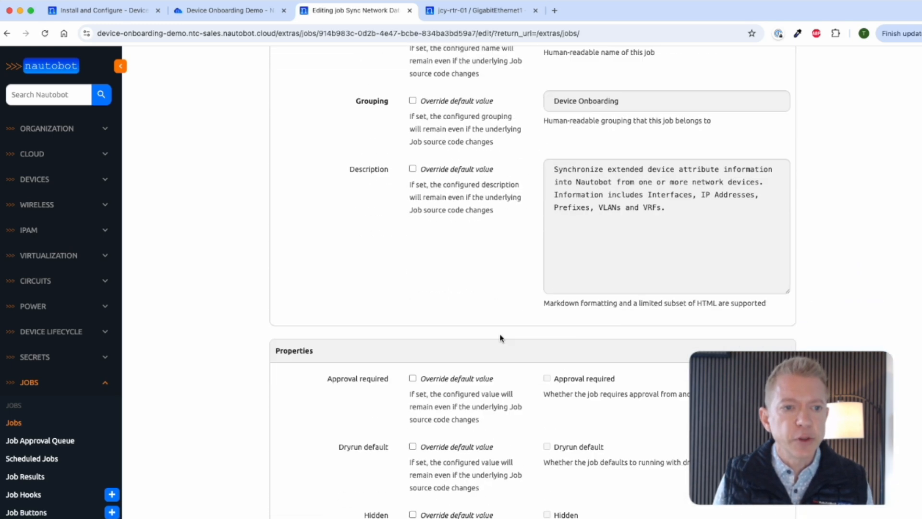
scroll(537, 327, "up", 1)
key("Return")
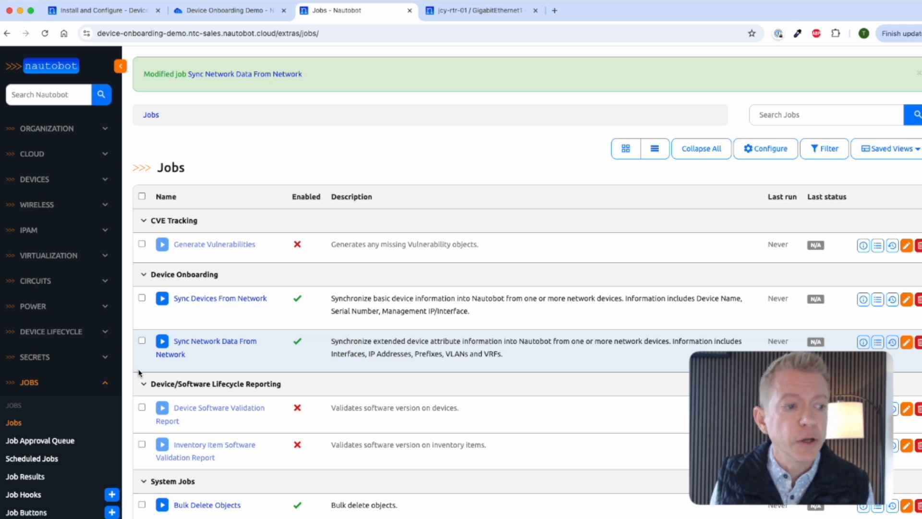
Step: Start a new Nautobot secret named 'Device Onboarding' using the Environment Variable provider
left_click(106, 358)
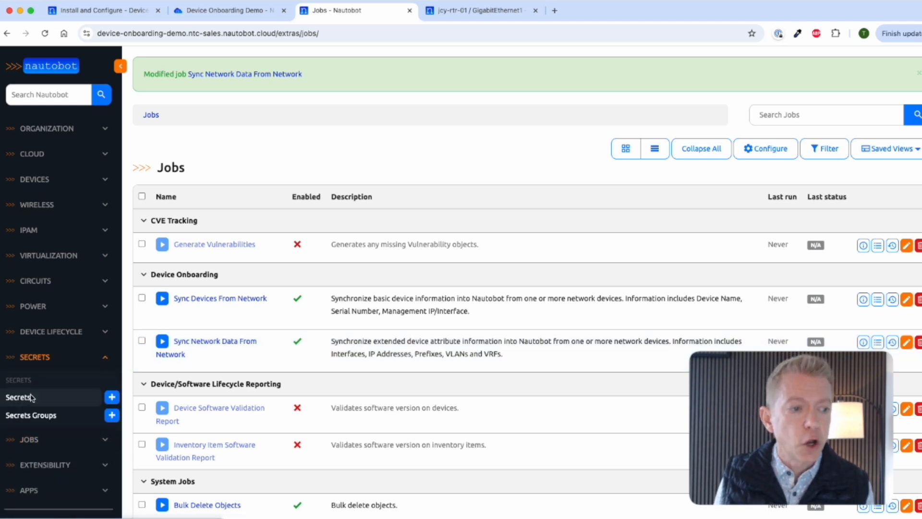
left_click(24, 400)
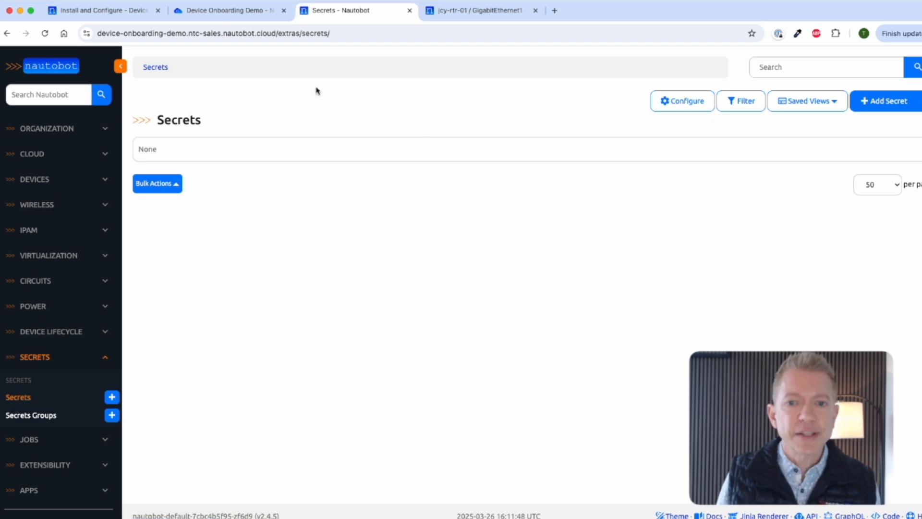
left_click(888, 105)
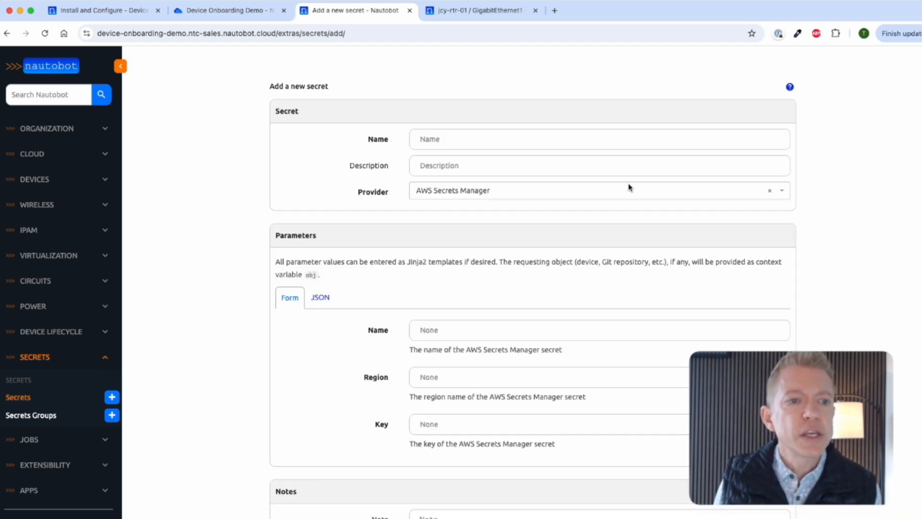
left_click(538, 139)
type("De")
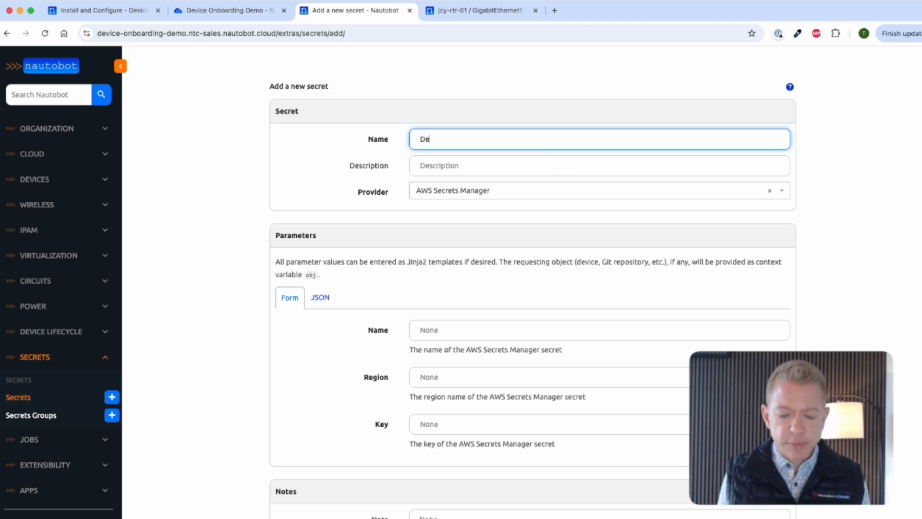
type("vice Onboarding Demo")
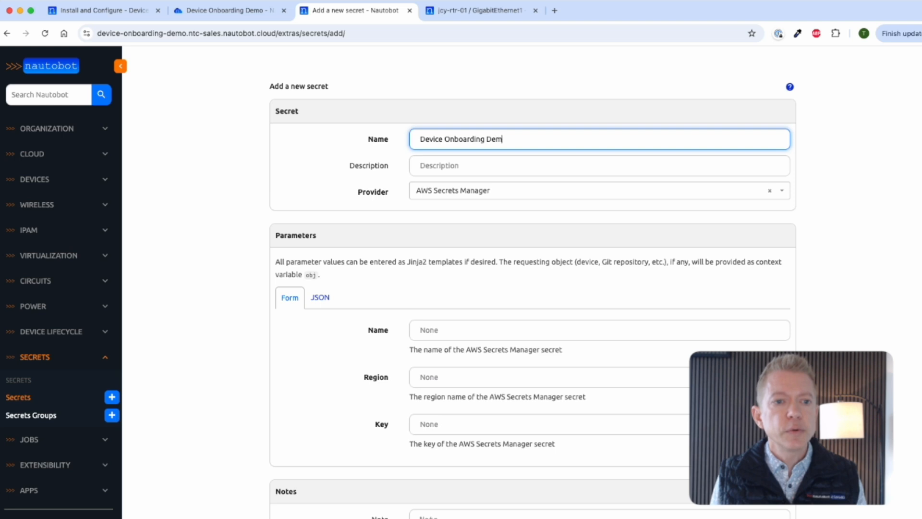
left_click(501, 196)
scroll(518, 240, "down", 1)
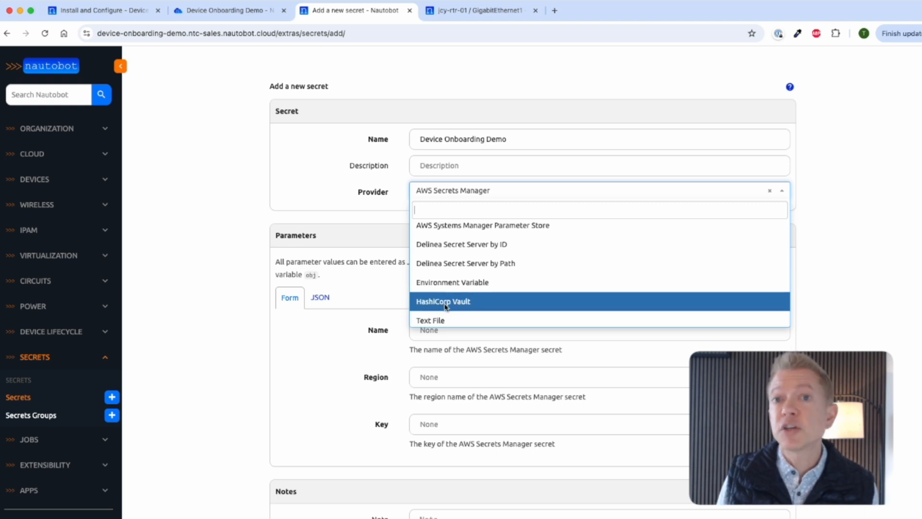
left_click(461, 285)
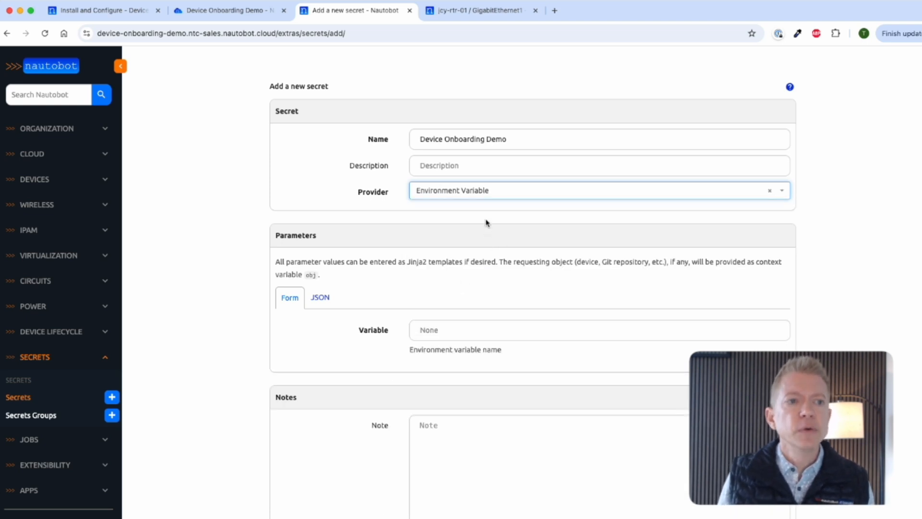
Step: Copy DEVICE_ONBOARDING_DEMO from the cloud console into the secret's Variable field and create it
left_click(226, 13)
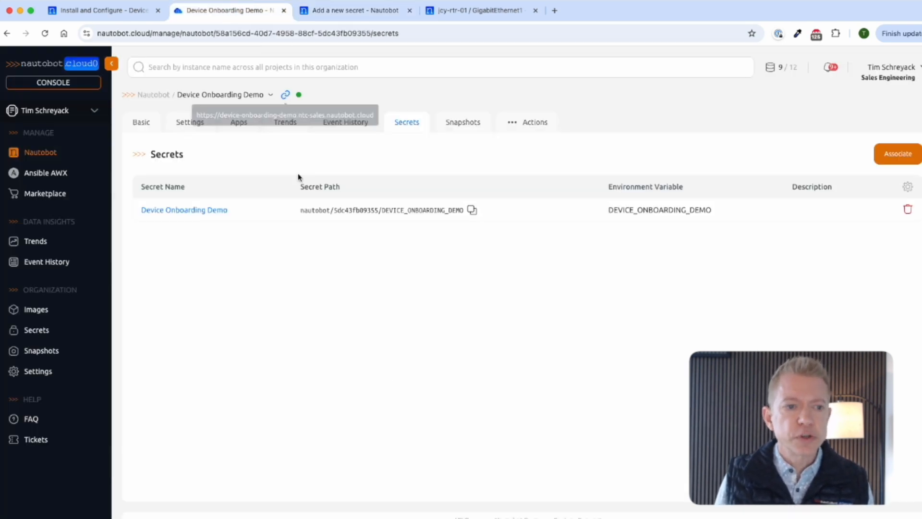
double_click(657, 212)
key("super+c")
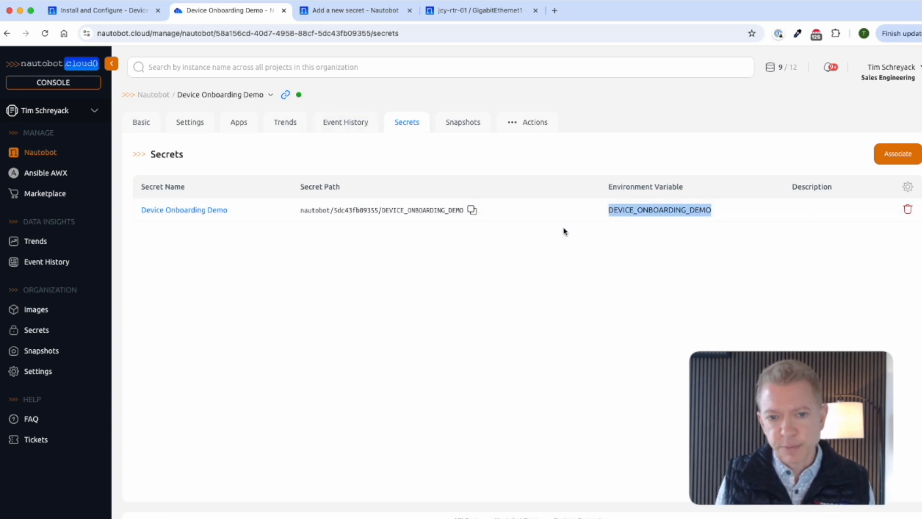
left_click(359, 10)
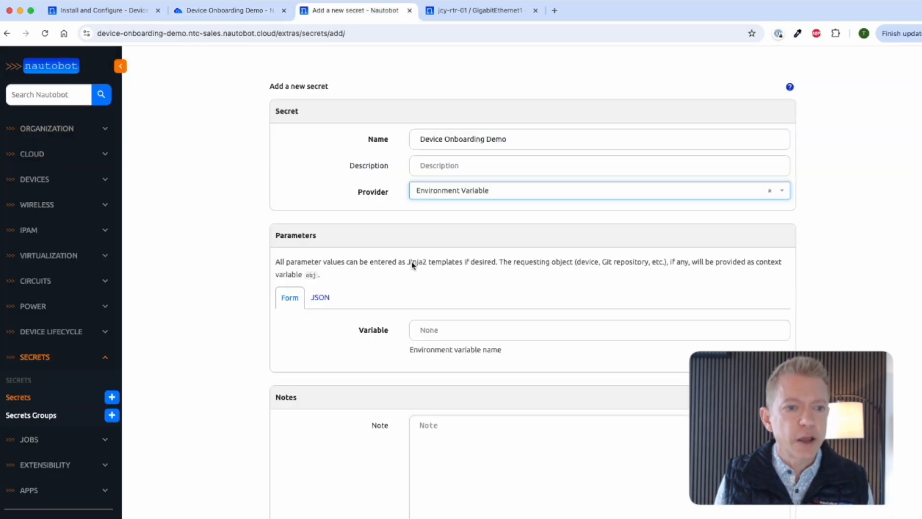
left_click(442, 332)
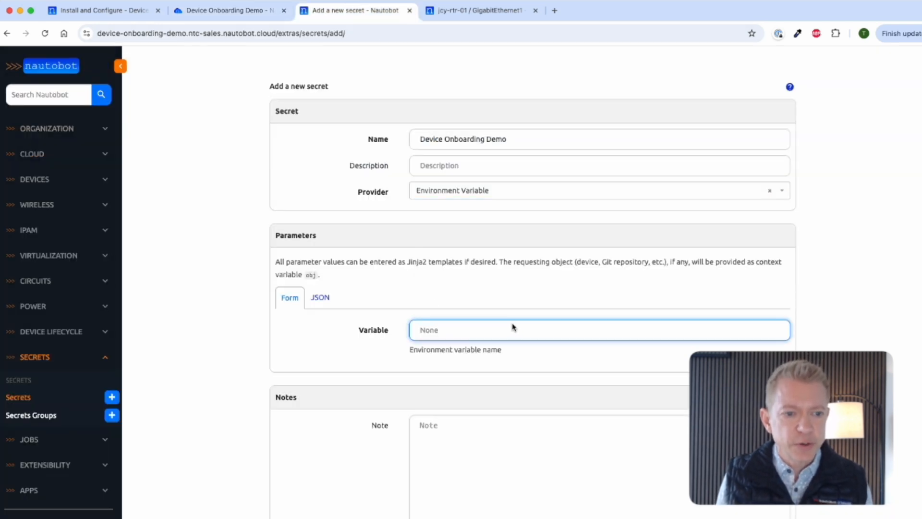
key("super+v")
scroll(470, 379, "down", 6)
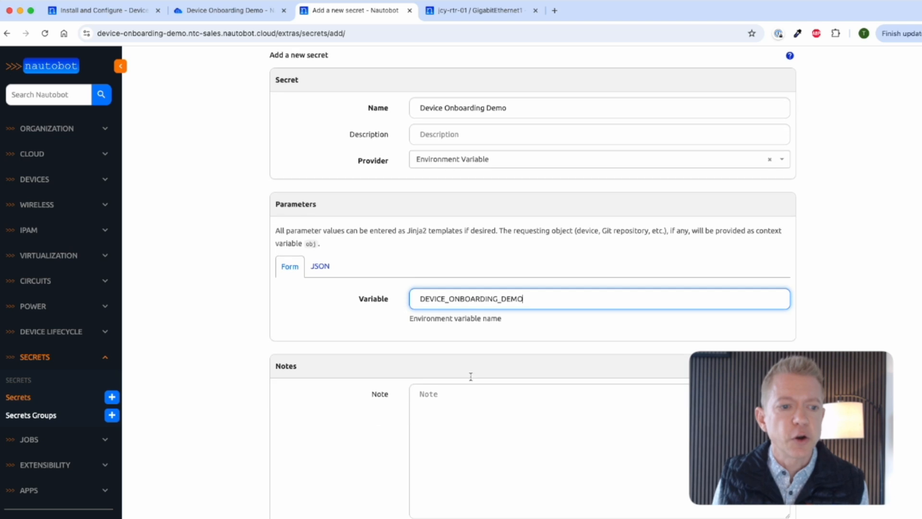
scroll(470, 377, "down", 1)
left_click(615, 477)
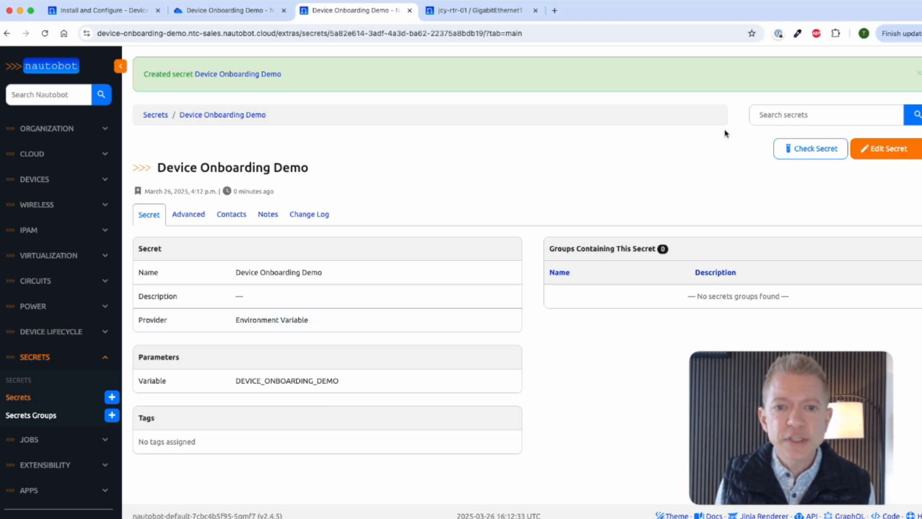
Step: Test the new secret, dismiss the DEVICE_ONBOARDING_DEMO undefined error, and return to the cloud console
left_click(800, 150)
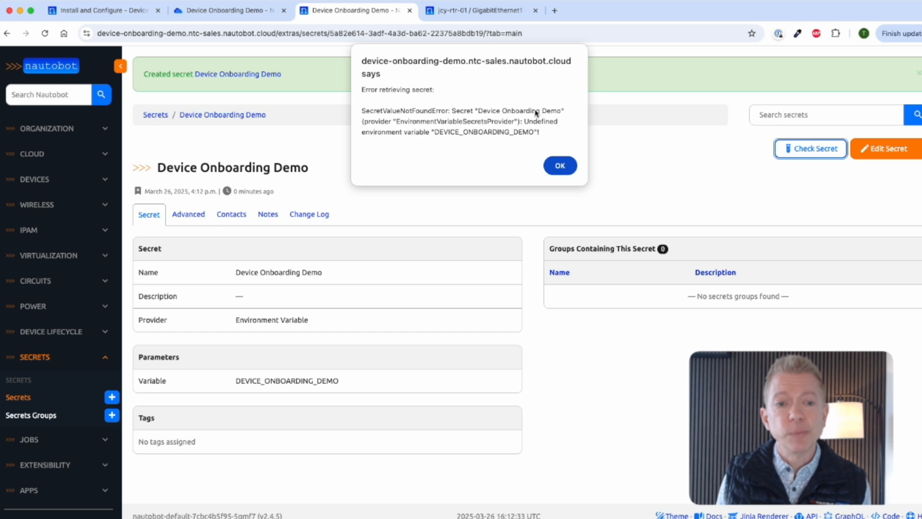
left_click(562, 166)
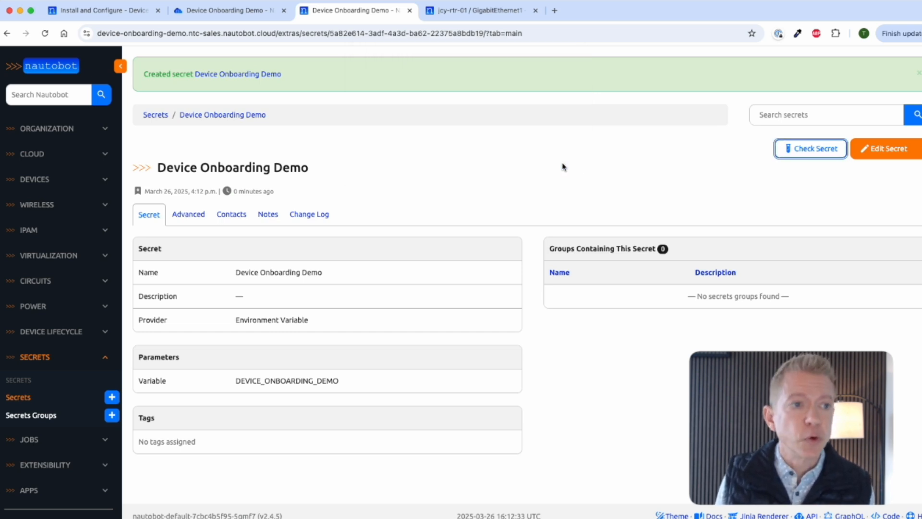
left_click(217, 11)
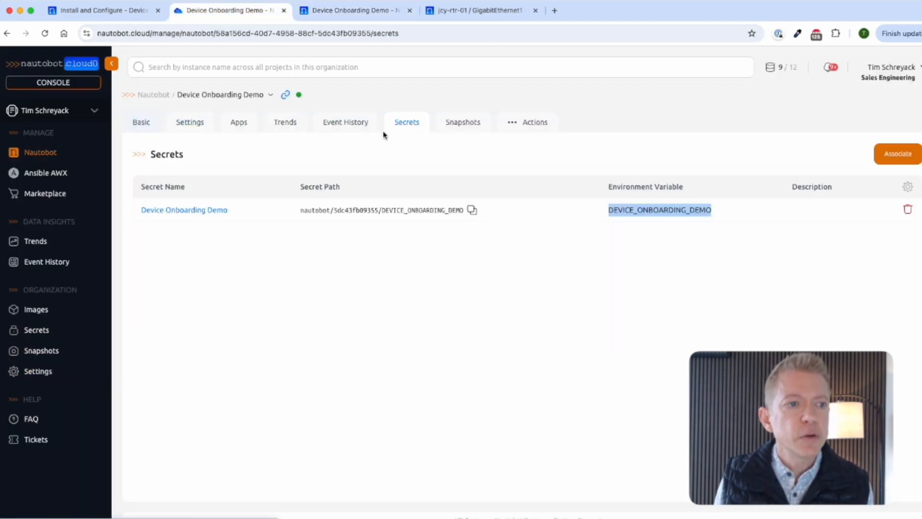
Step: Restart the Device Onboarding Demo instance, then reload the secret's page in Nautobot
left_click(513, 122)
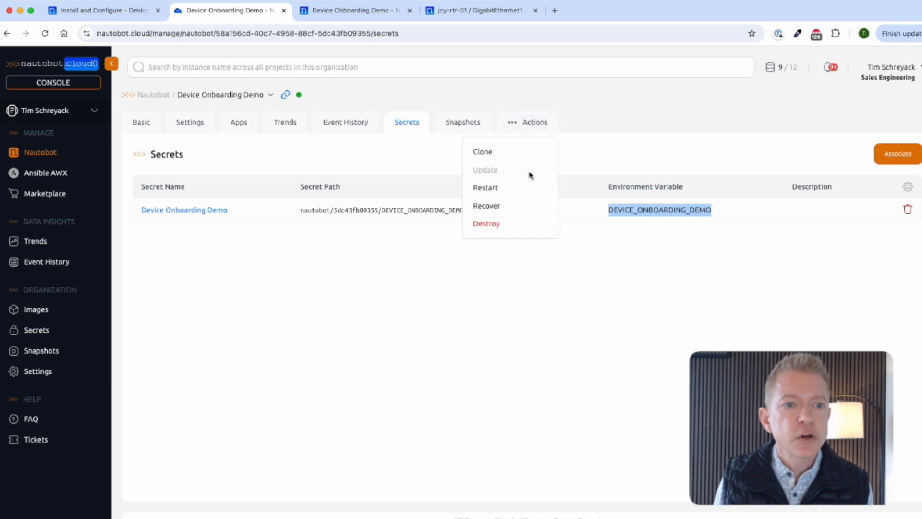
left_click(486, 188)
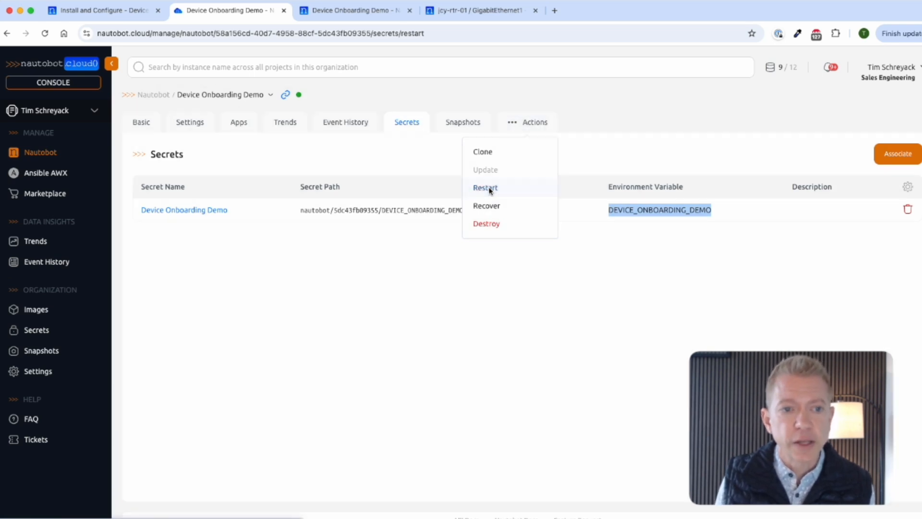
left_click(604, 211)
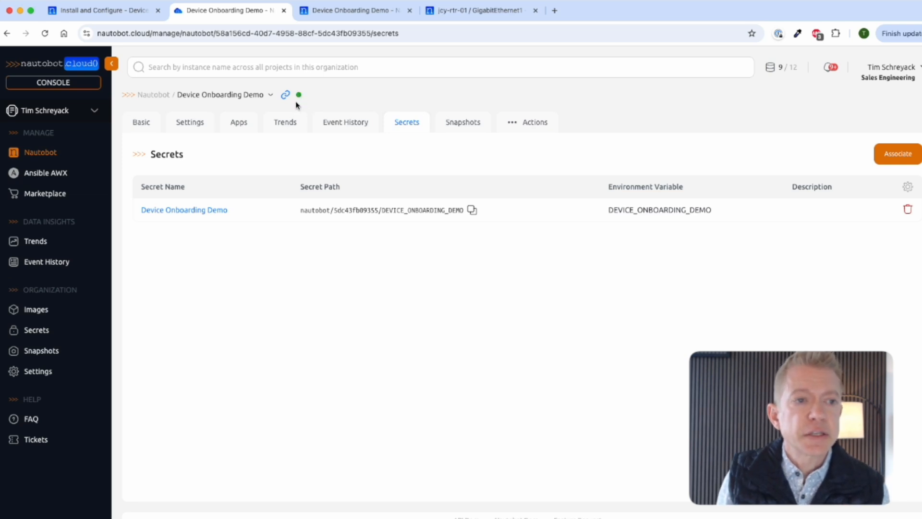
left_click(355, 12)
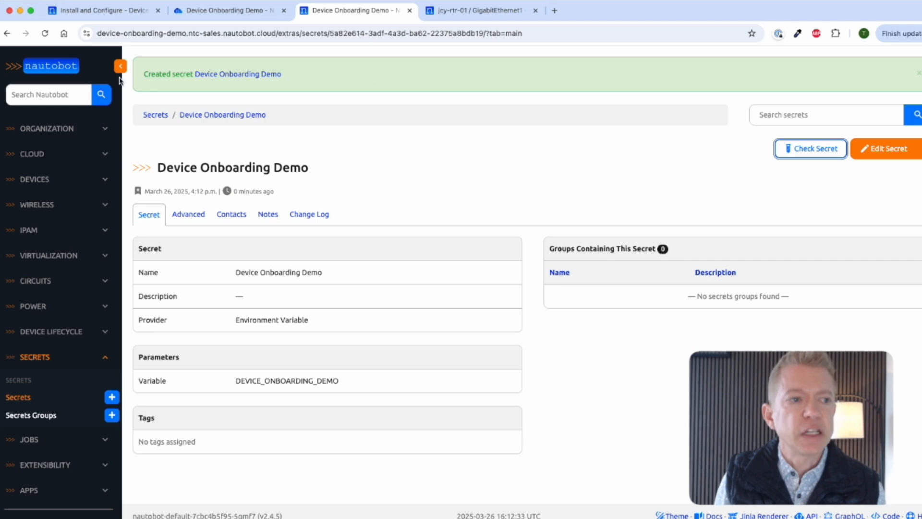
left_click(45, 35)
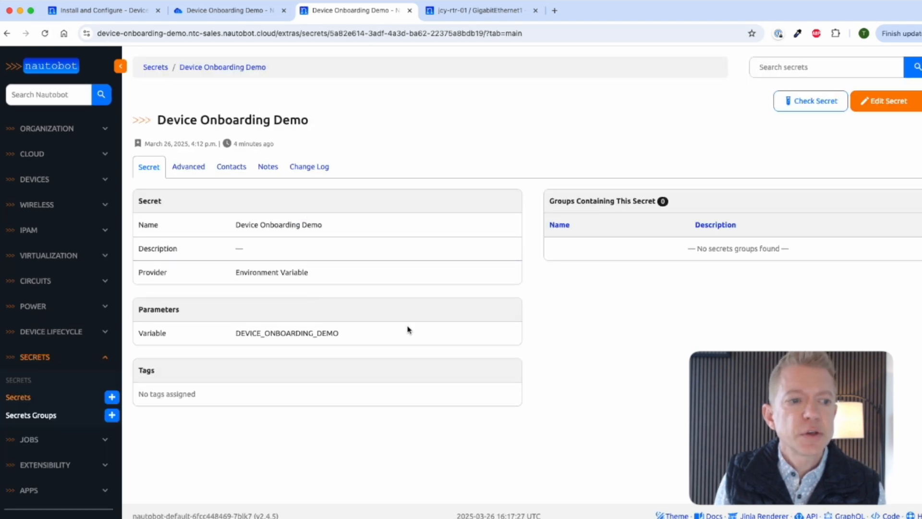
Step: Re-check the Device Onboarding Demo secret, which now retrieves successfully, and go to the Secrets list
left_click(813, 103)
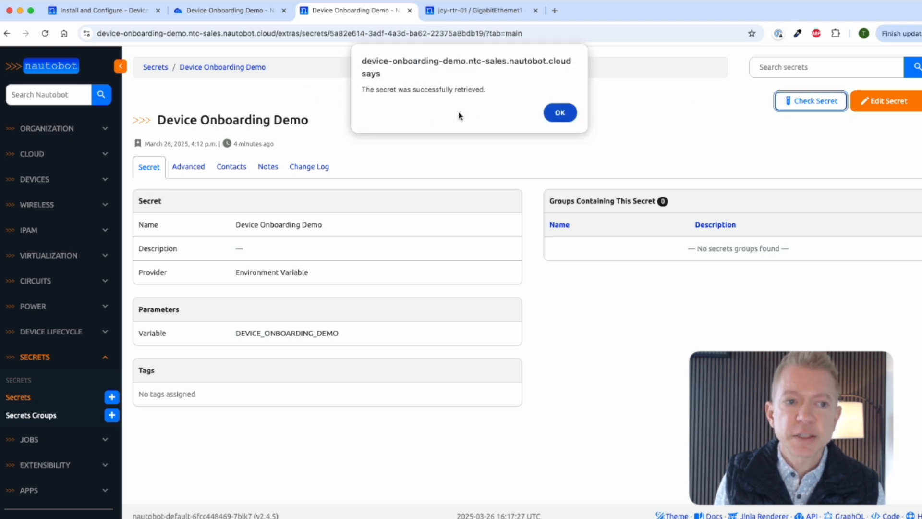
left_click(559, 113)
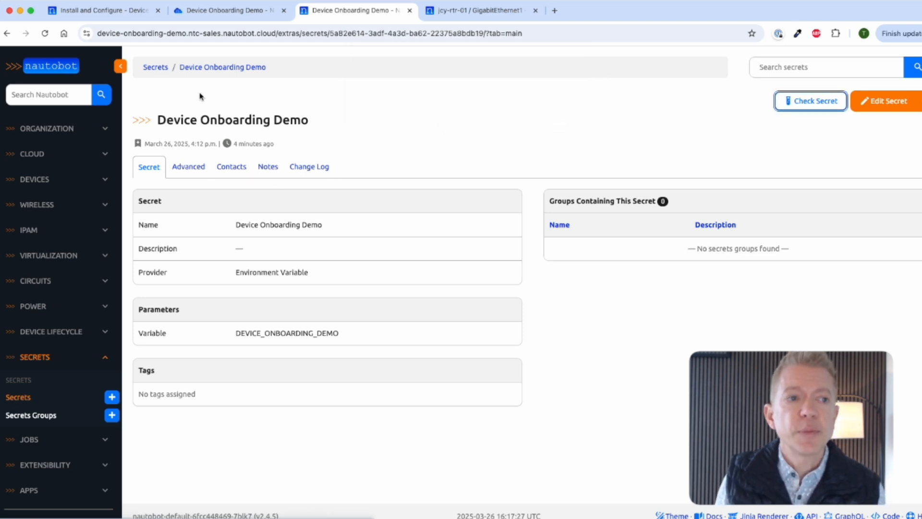
left_click(155, 67)
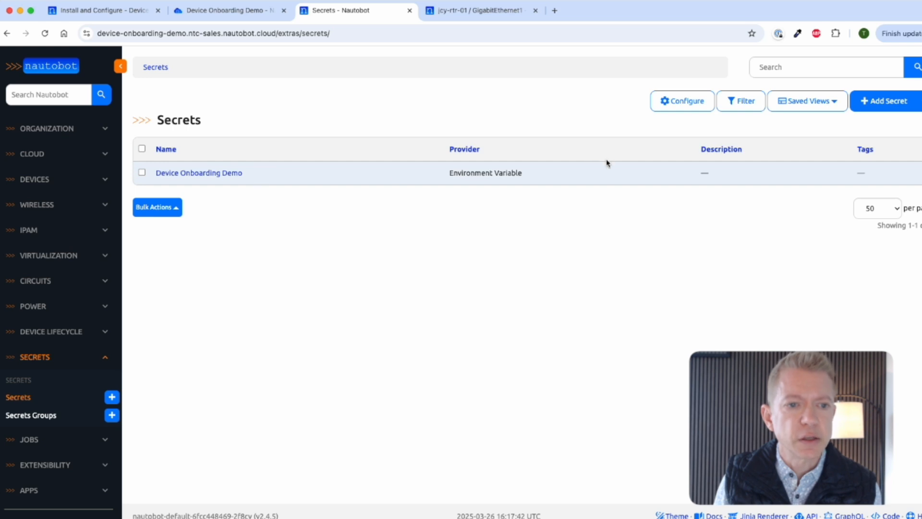
Step: Start a Device Onboarding Demo Vault secret with the HashiCorp Vault provider, and copy the cloud console's vault path
left_click(884, 102)
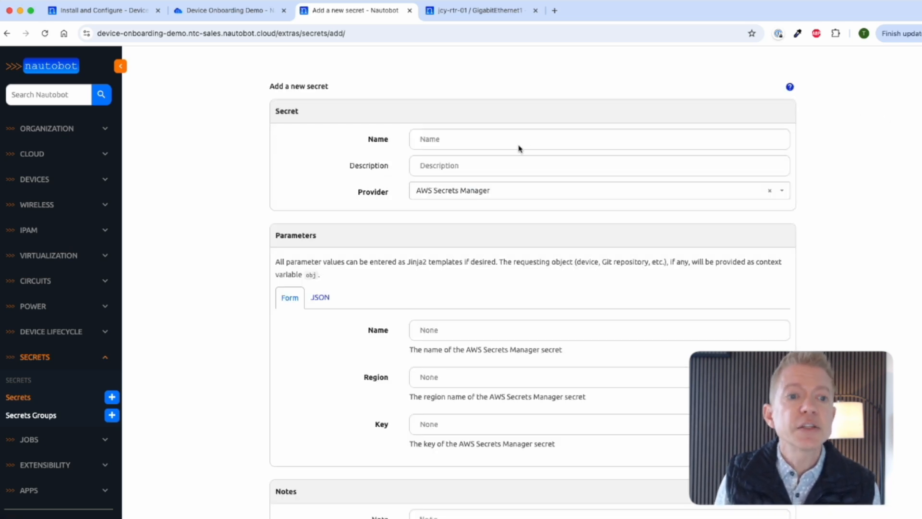
left_click(509, 144)
type("Device Onb")
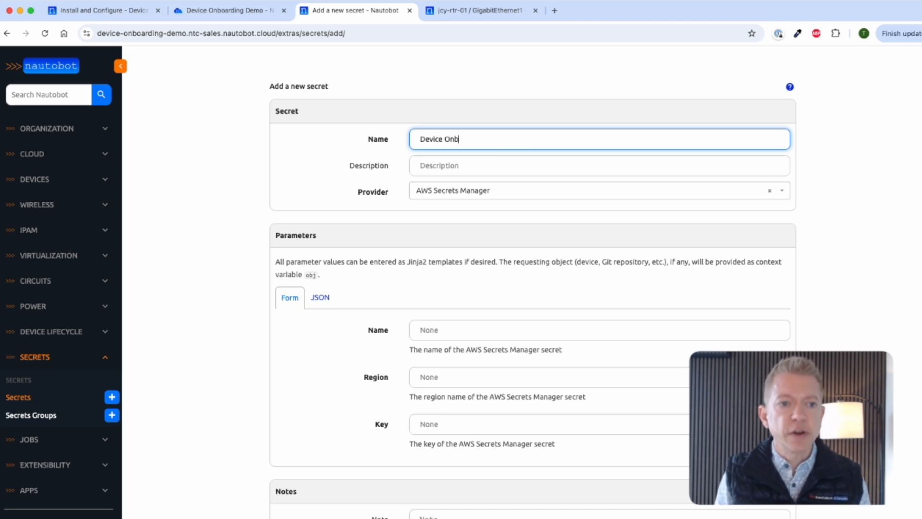
type("oarding Demo Vault")
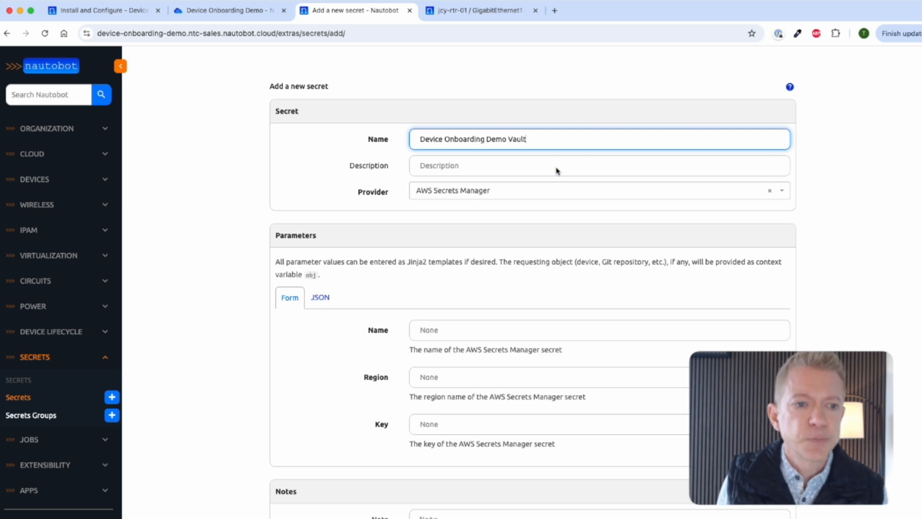
left_click(525, 191)
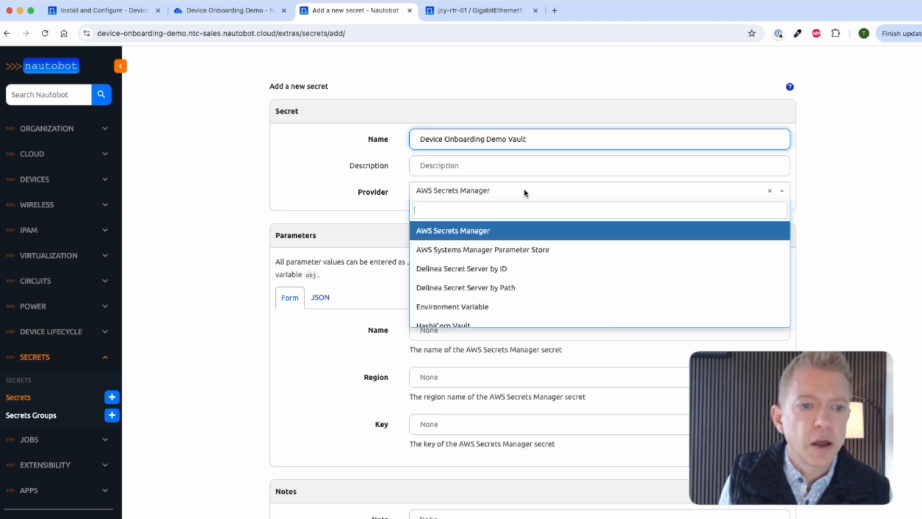
scroll(521, 288, "down", 1)
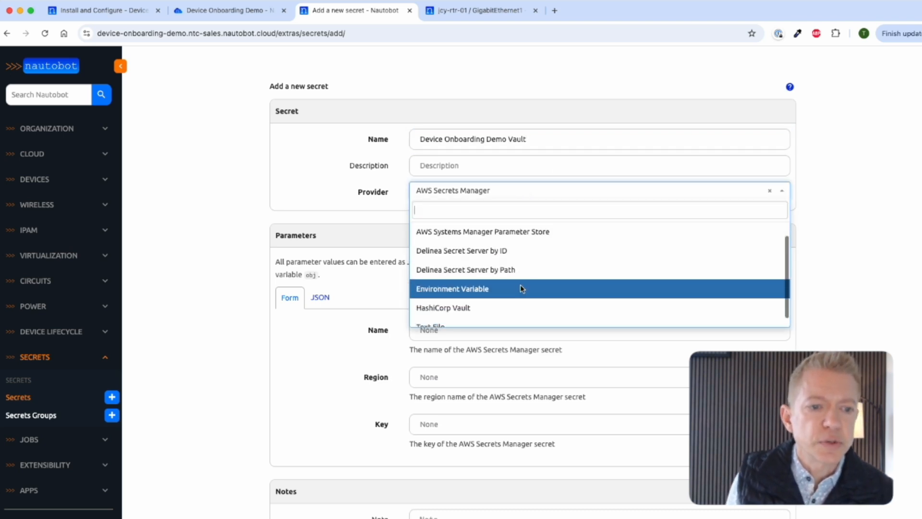
left_click(486, 311)
scroll(489, 316, "down", 2)
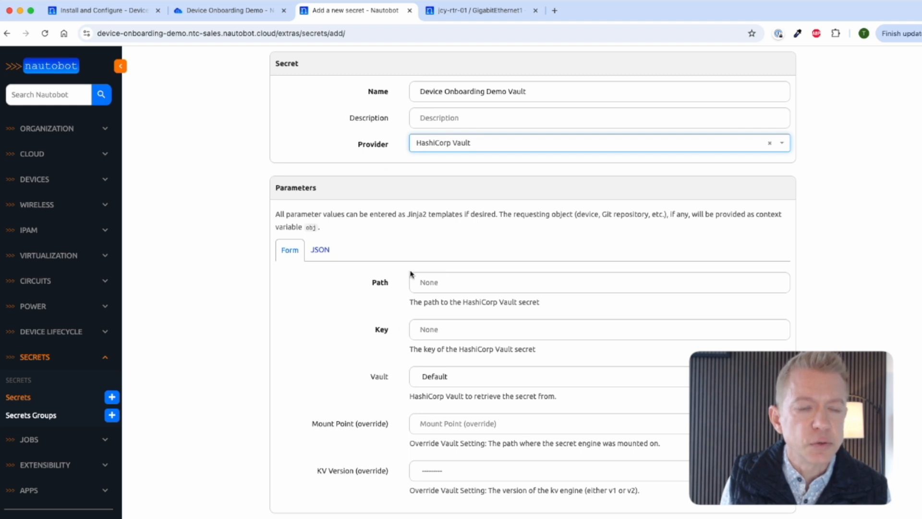
left_click(234, 14)
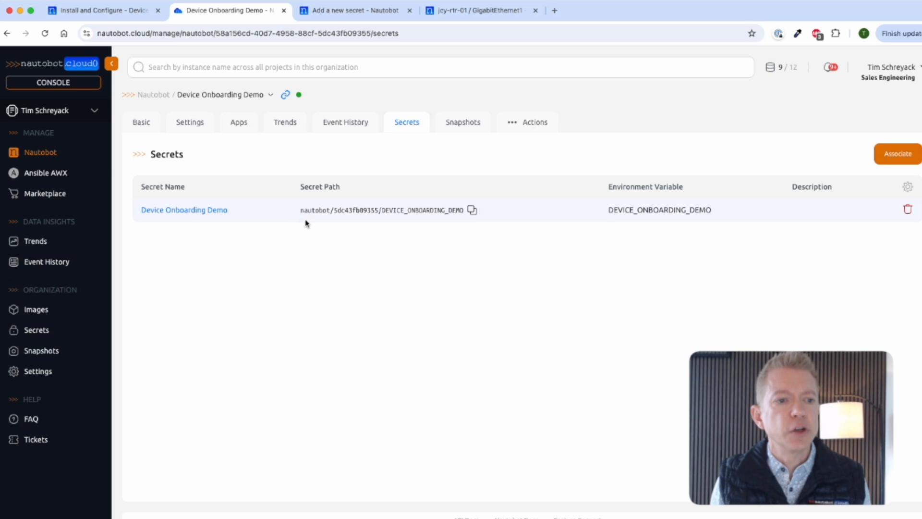
left_click(472, 214)
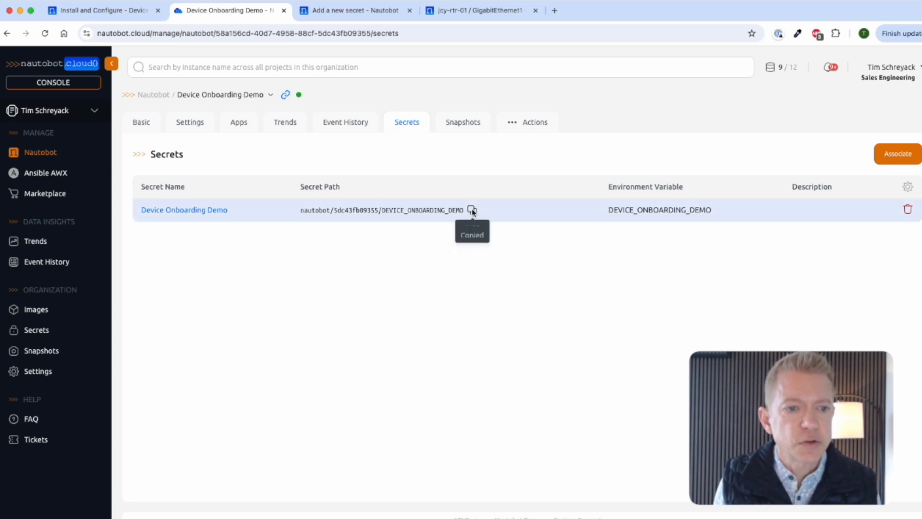
Step: Paste the vault path into Path and DEVICE_ONBOARDING_DEMO into Key, then create the secret
left_click(354, 10)
left_click(503, 286)
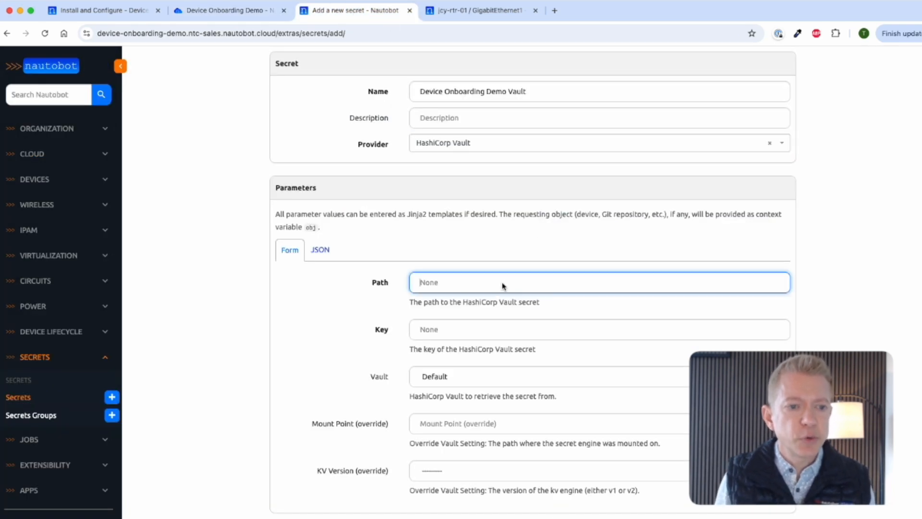
key("super+v")
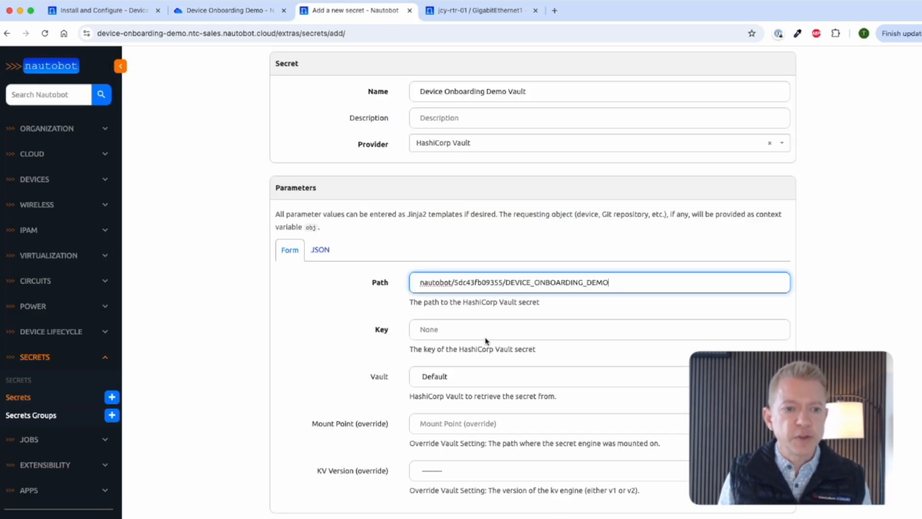
double_click(565, 283)
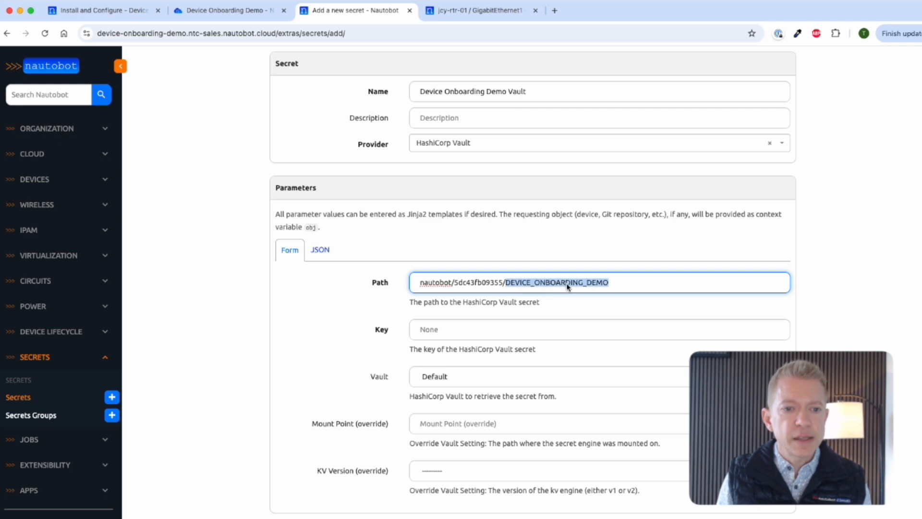
left_click(511, 334)
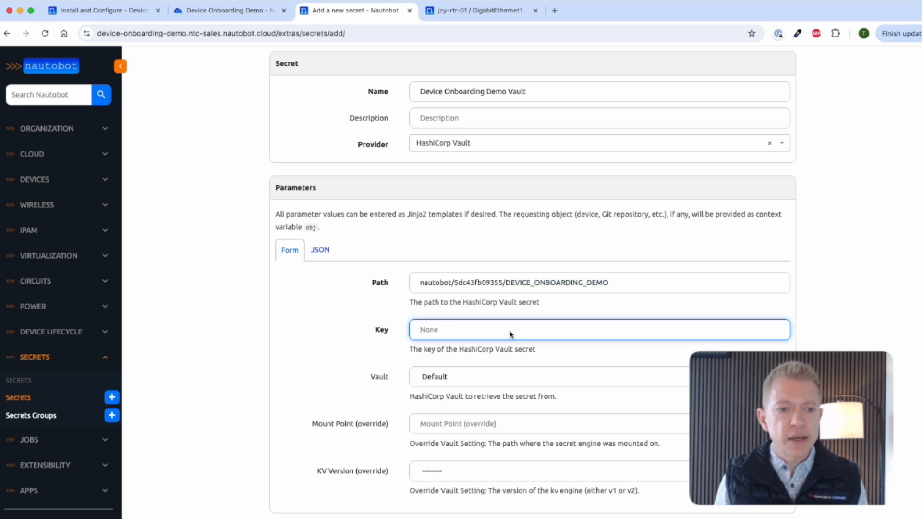
key("ctrl+v")
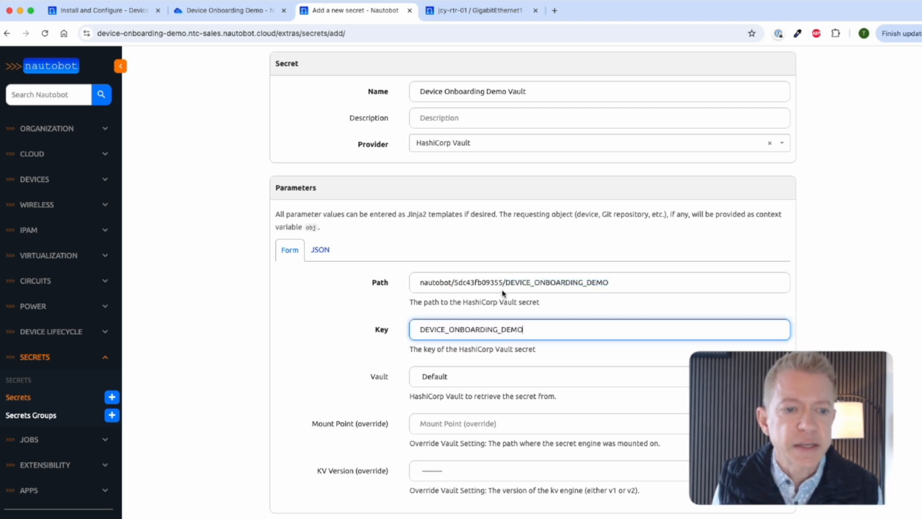
scroll(538, 331, "down", 1)
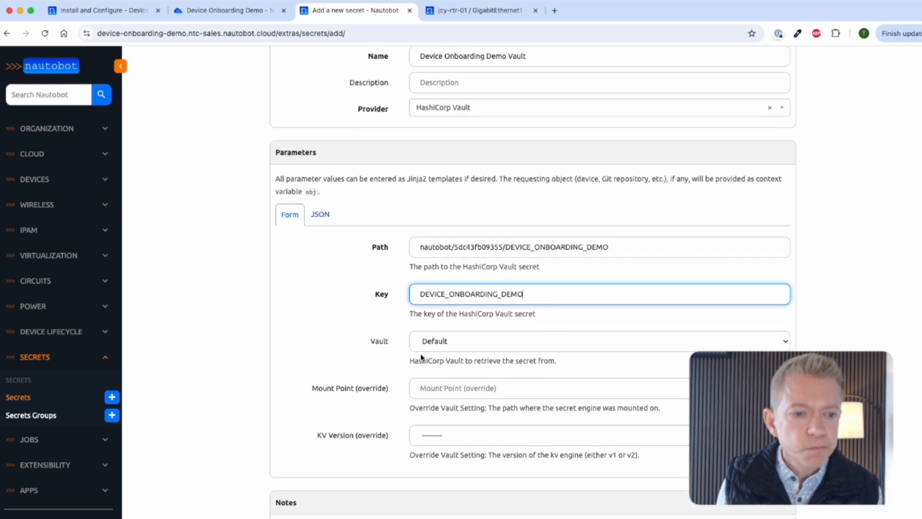
scroll(413, 430, "down", 10)
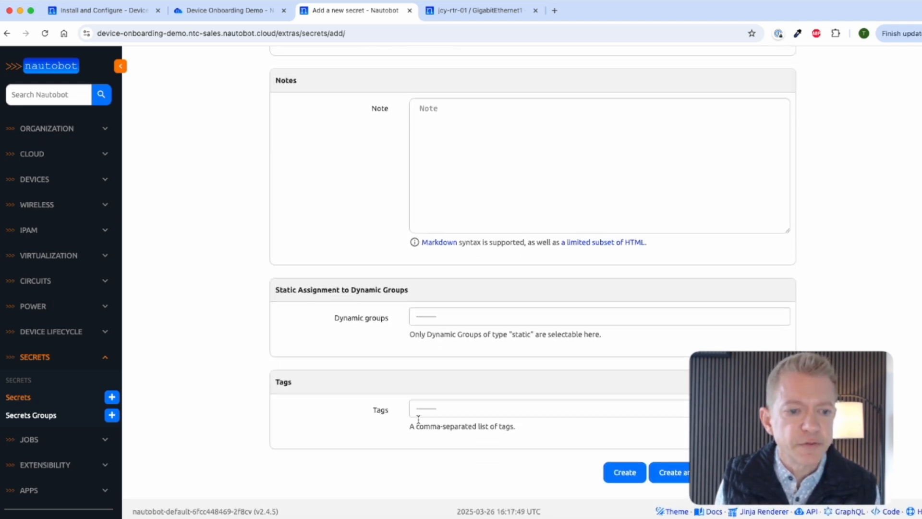
left_click(614, 479)
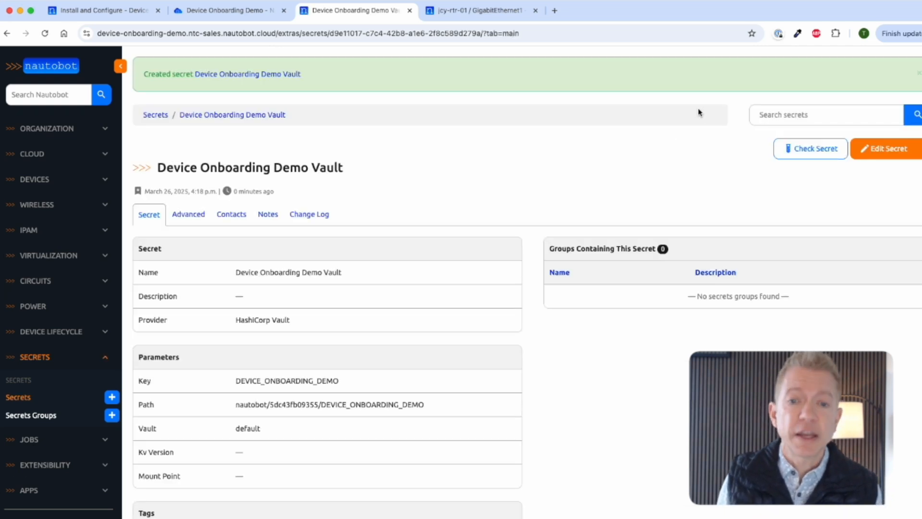
Step: Check the Device Onboarding Demo Vault secret and acknowledge its successful retrieval from HashiCorp Vault
left_click(792, 151)
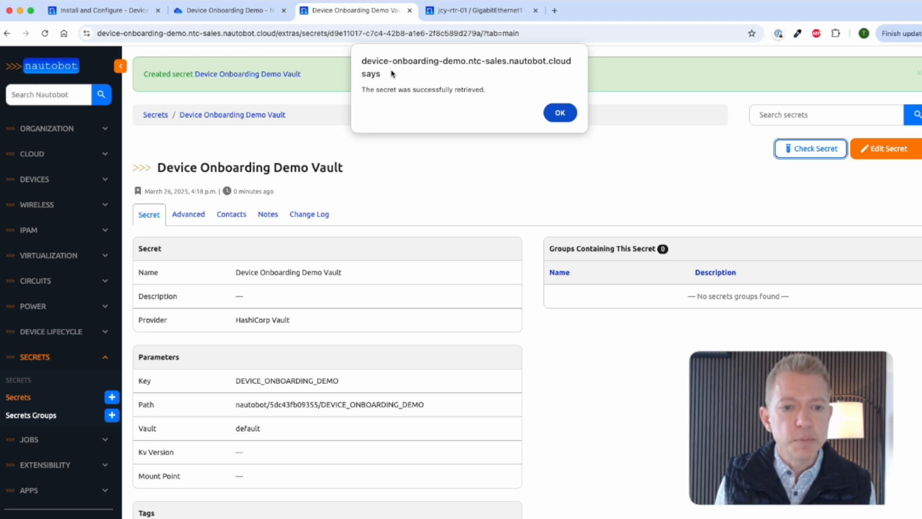
left_click(566, 116)
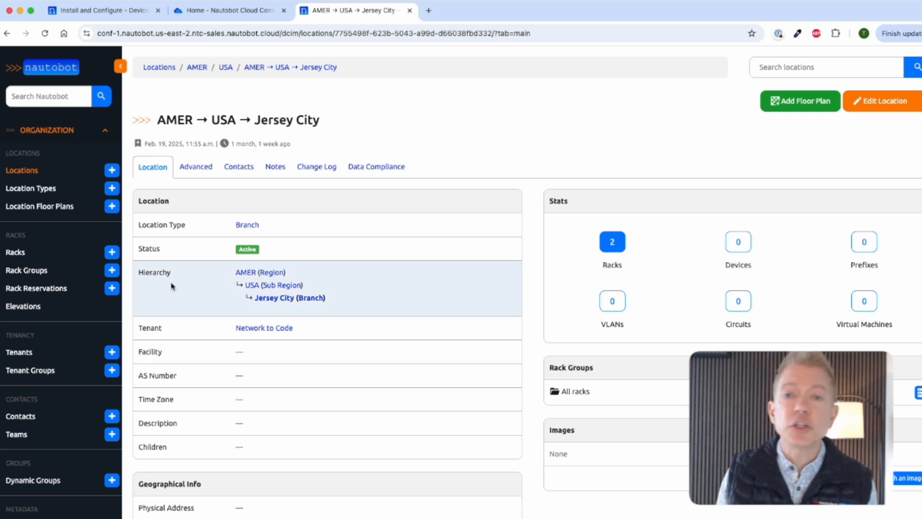
Step: Open the Sync Devices From Network job from the Device Onboarding section of the Jobs list
scroll(50, 309, "down", 10)
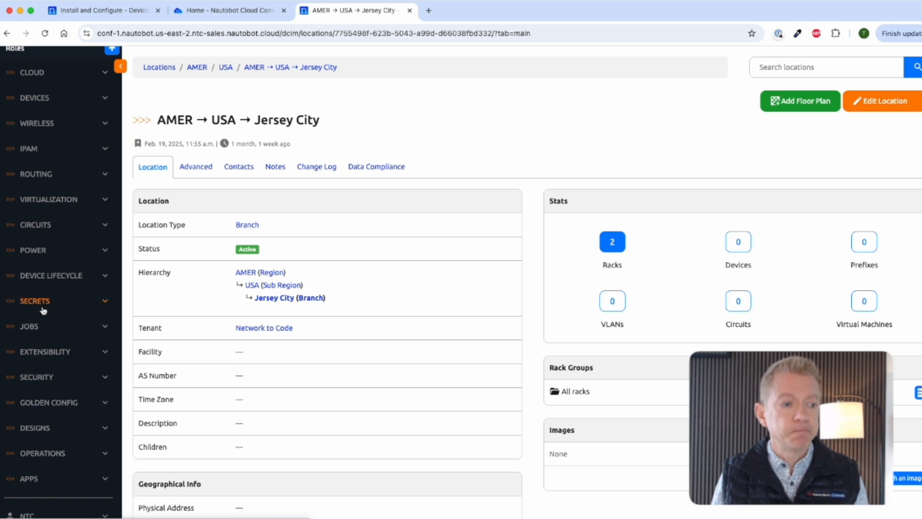
left_click(29, 326)
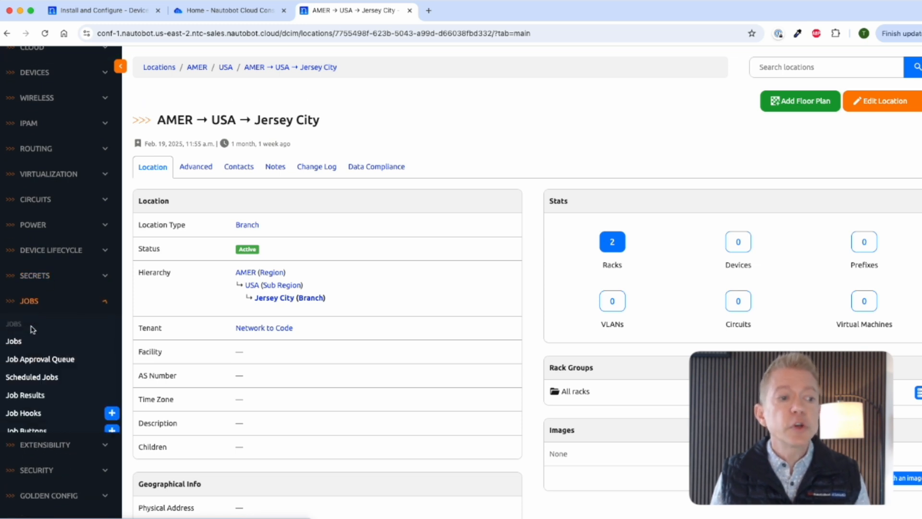
left_click(15, 342)
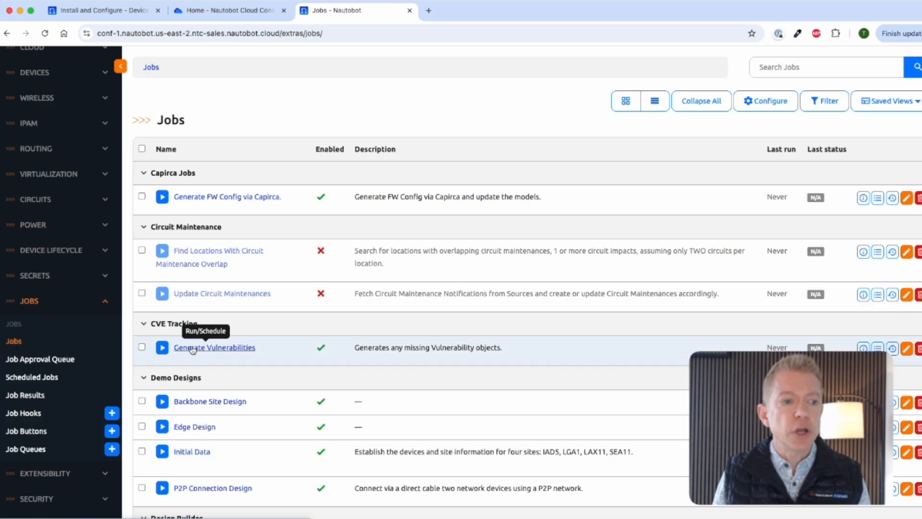
scroll(255, 342, "down", 3)
scroll(255, 341, "down", 3)
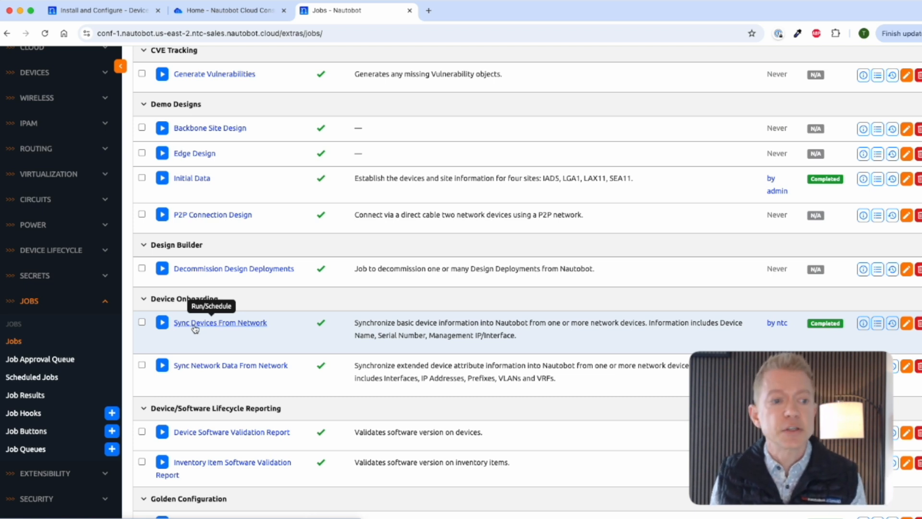
left_click(195, 329)
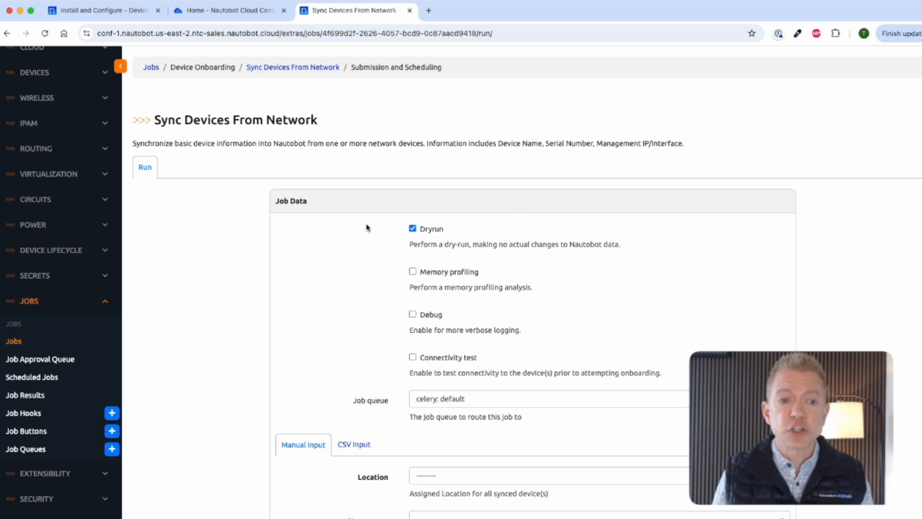
Step: Set the job's location to Jersey City and namespace to Network to Code
scroll(361, 246, "down", 4)
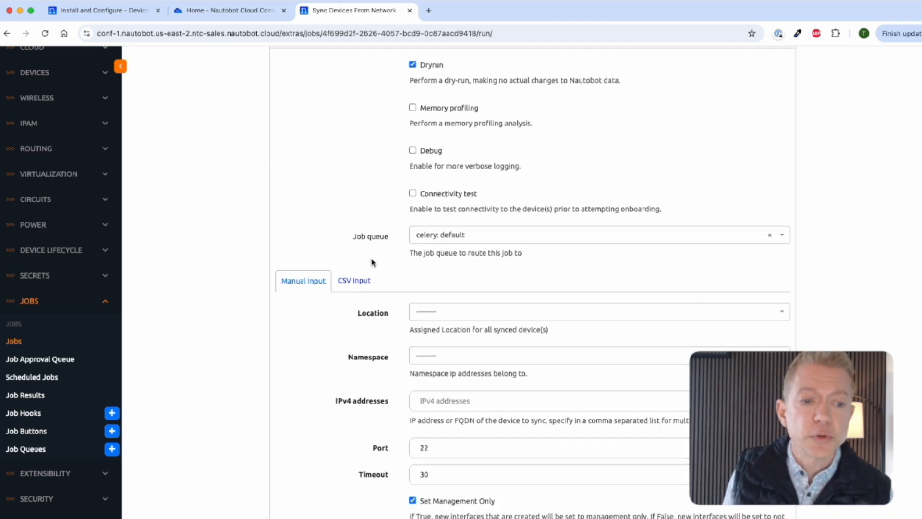
left_click(434, 318)
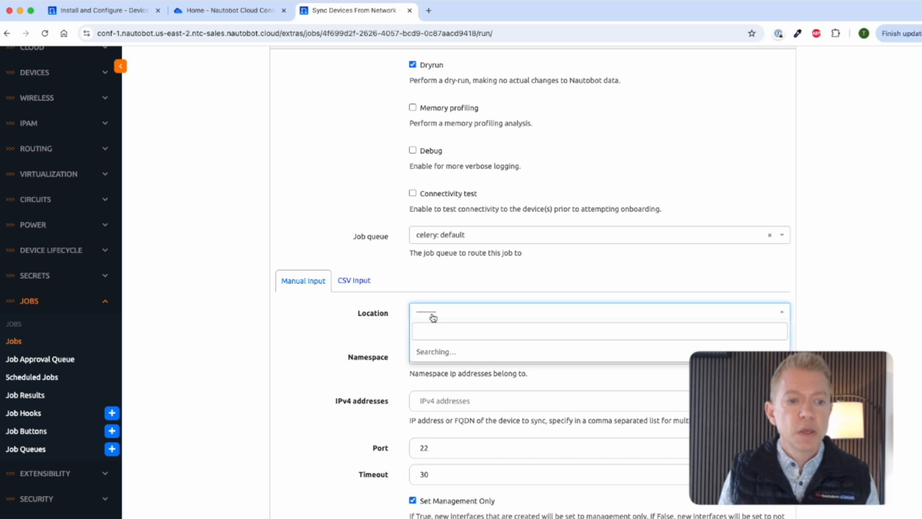
type("jerse")
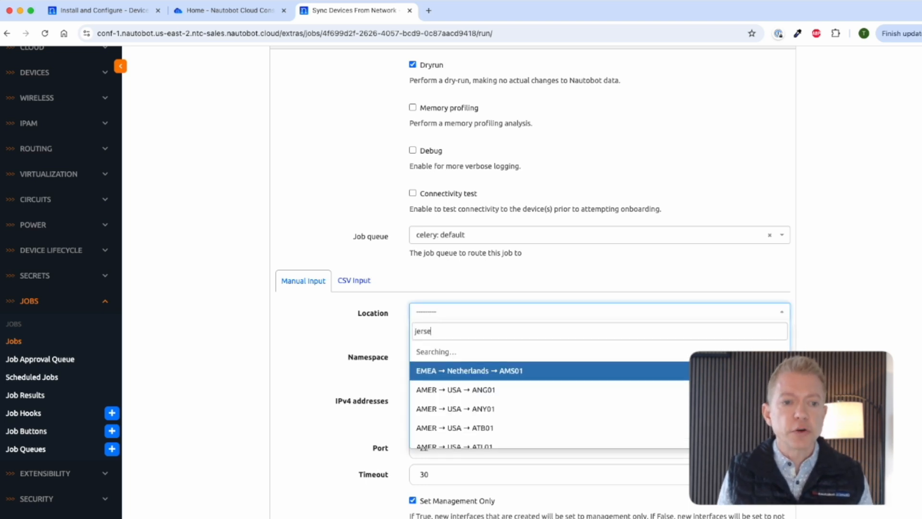
type("y")
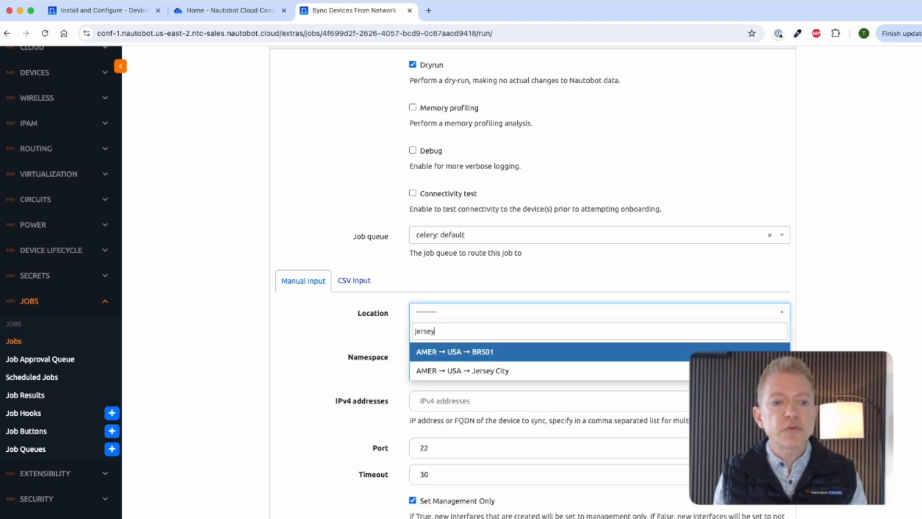
left_click(450, 369)
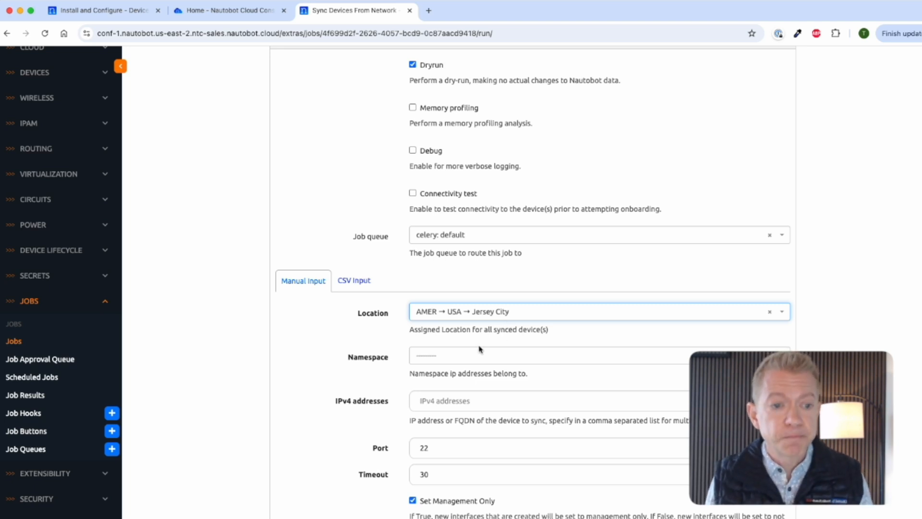
left_click(465, 362)
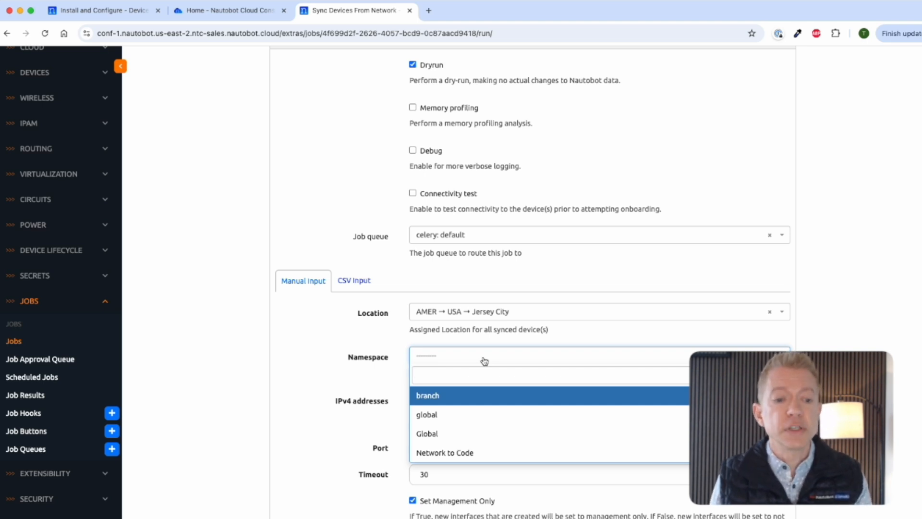
left_click(470, 452)
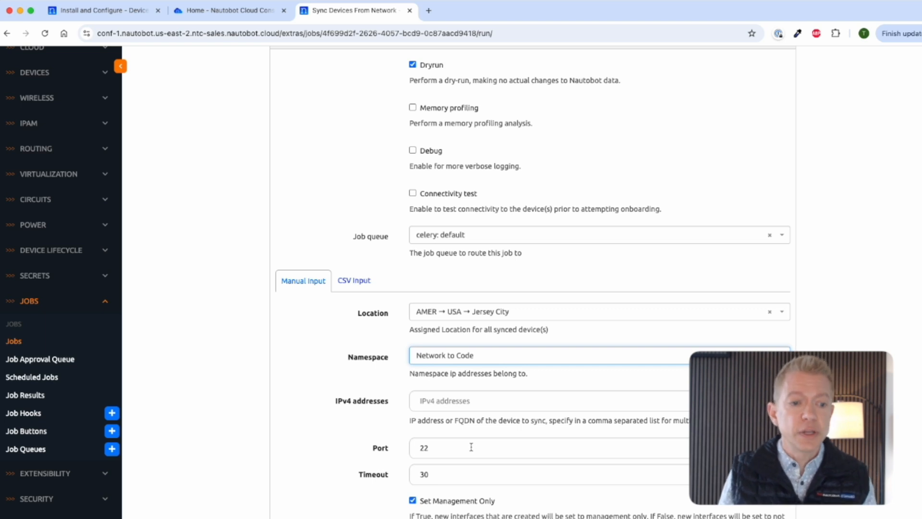
Step: Enter IPv4 addresses 172.19.0.10,172.19.0.11 for the devices to sync
scroll(465, 416, "down", 1)
left_click(455, 380)
type("172")
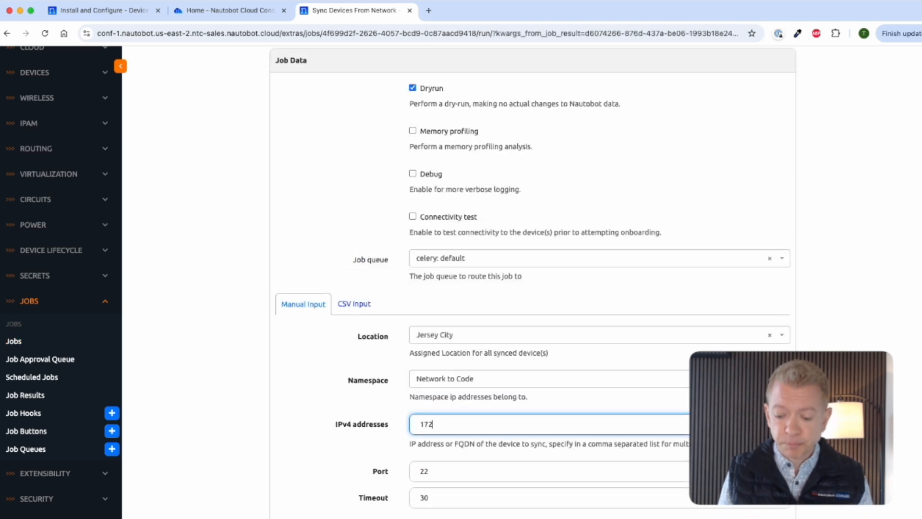
type(".19.0.10,172.")
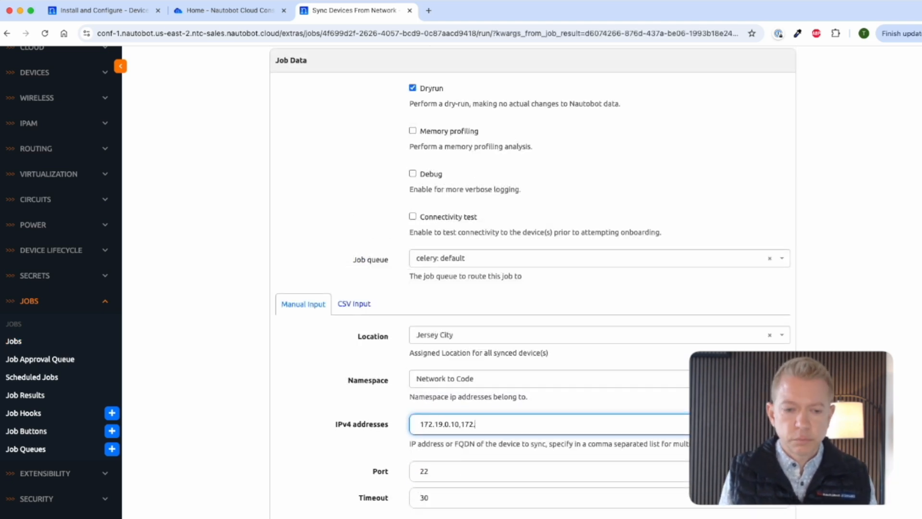
type("19.0.11")
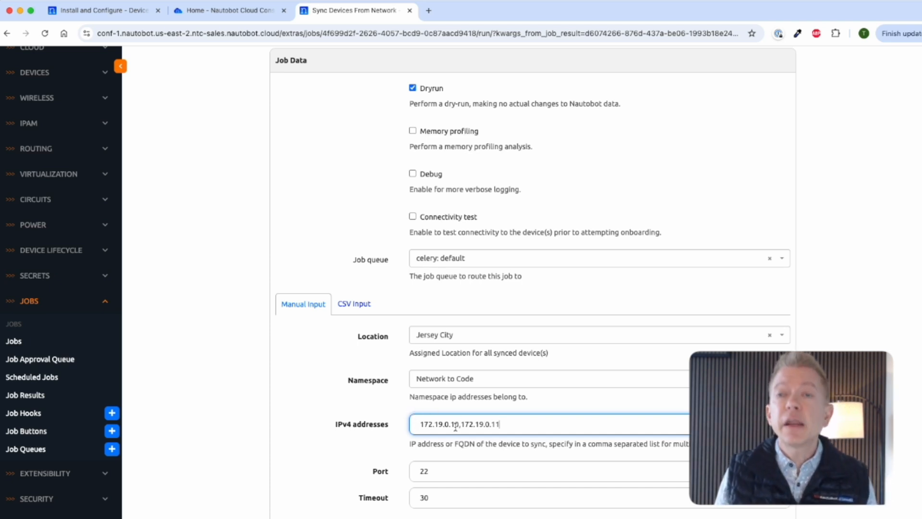
scroll(509, 432, "down", 6)
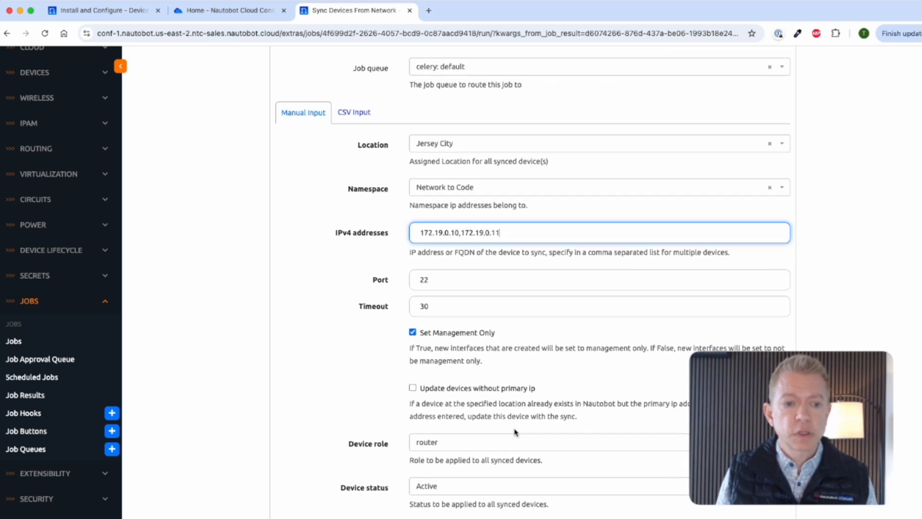
scroll(515, 432, "down", 5)
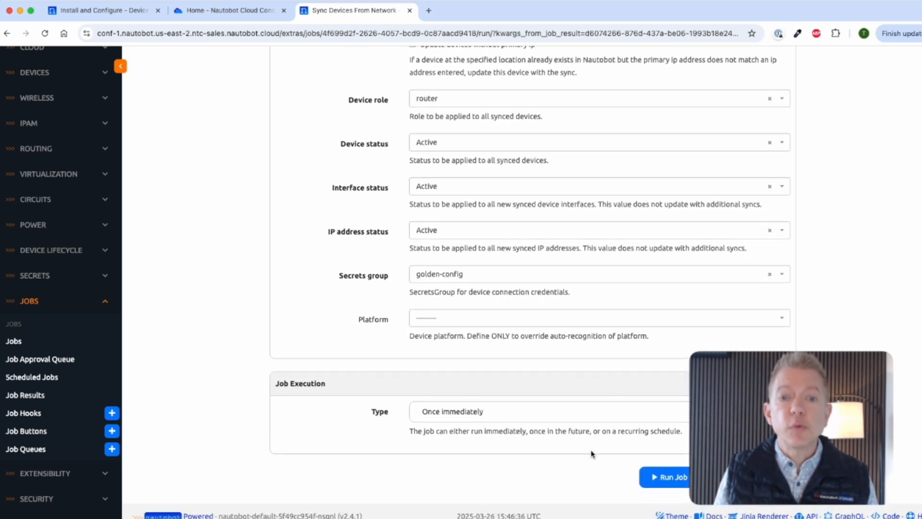
Step: Run the dry-run job and review its logs, highlighting the calculate_diff create count
left_click(682, 479)
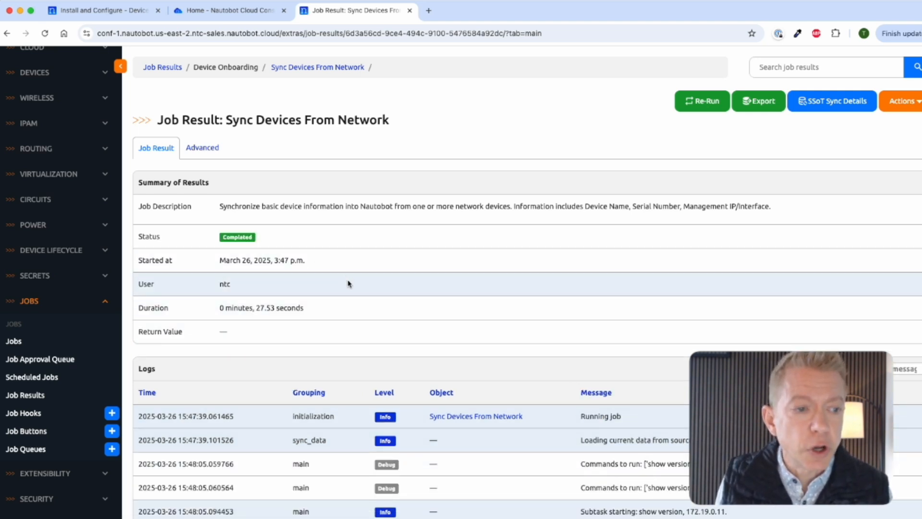
scroll(546, 363, "down", 3)
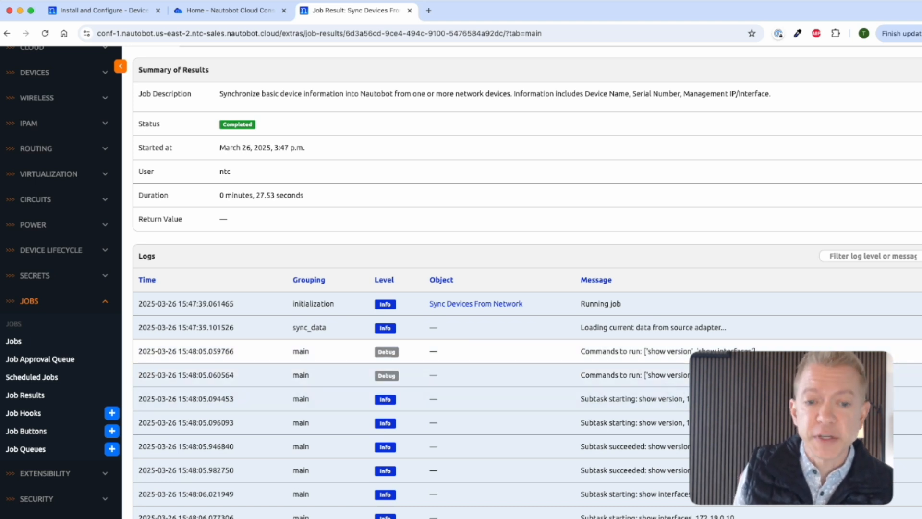
scroll(527, 281, "down", 4)
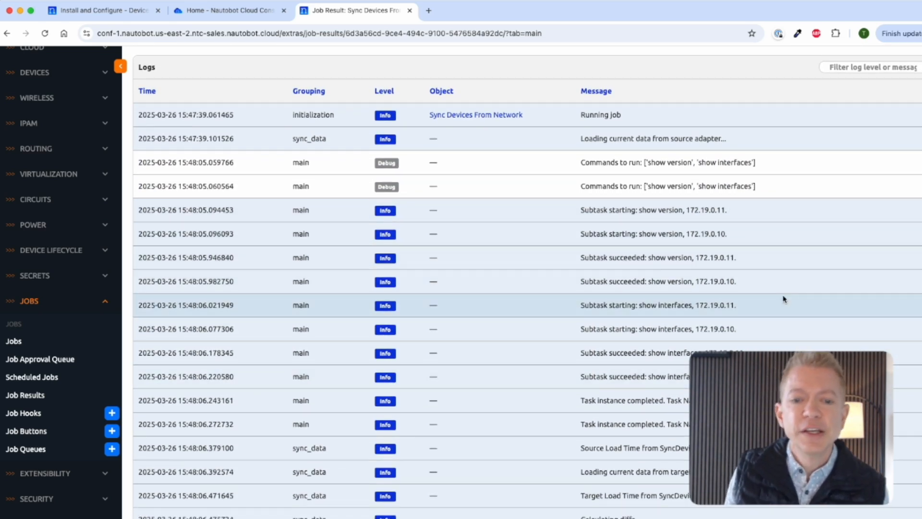
scroll(784, 299, "down", 2)
scroll(784, 299, "down", 3)
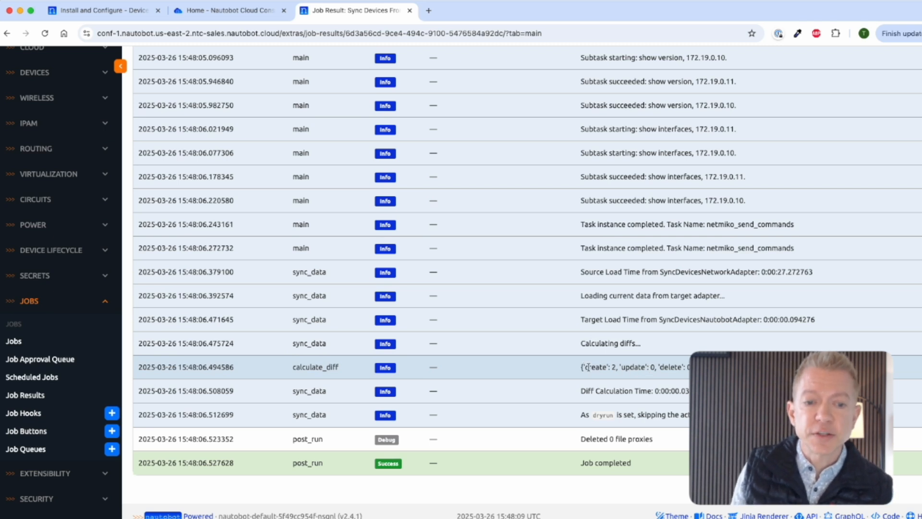
left_click_drag(586, 366, 637, 369)
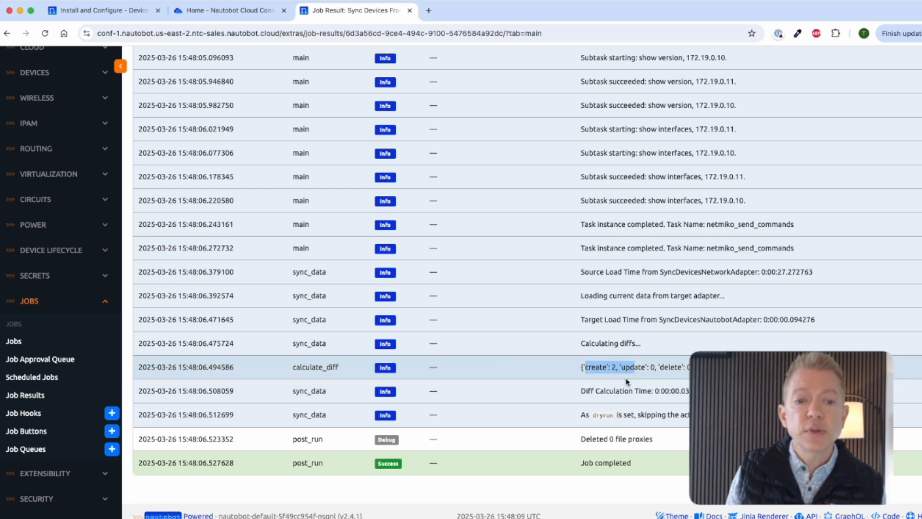
left_click(627, 380)
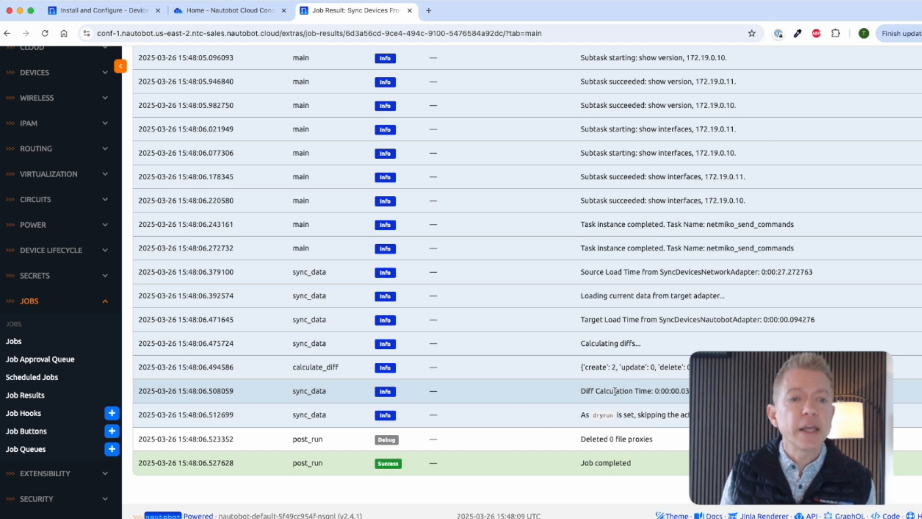
scroll(616, 391, "up", 10)
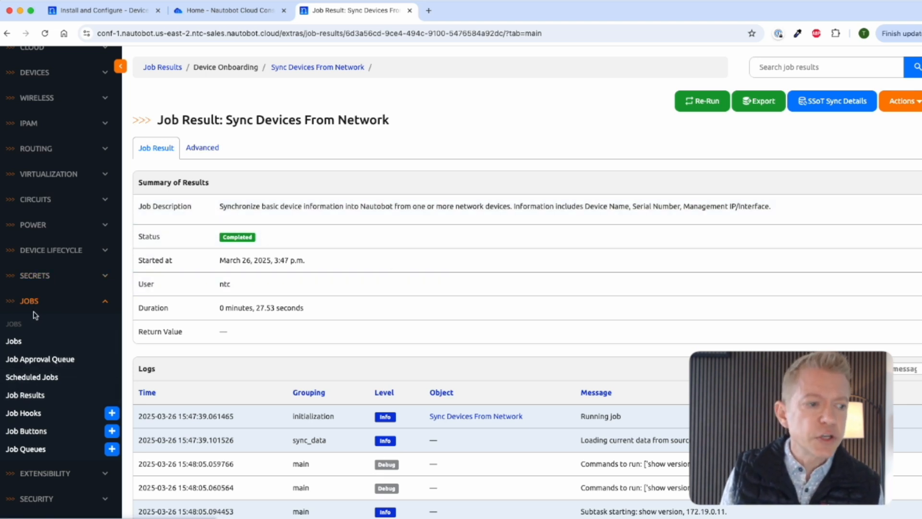
Step: Re-run Sync Devices From Network with the same inputs and Dryrun unchecked
left_click(27, 395)
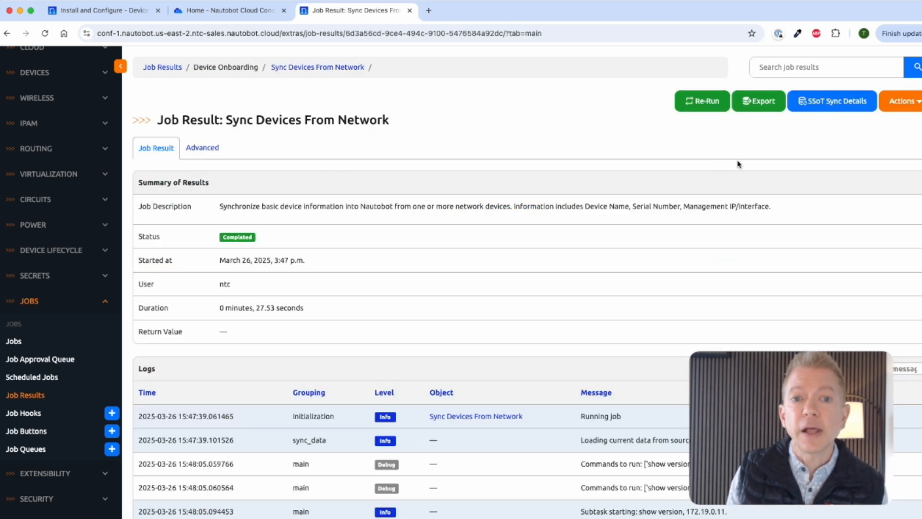
left_click(705, 103)
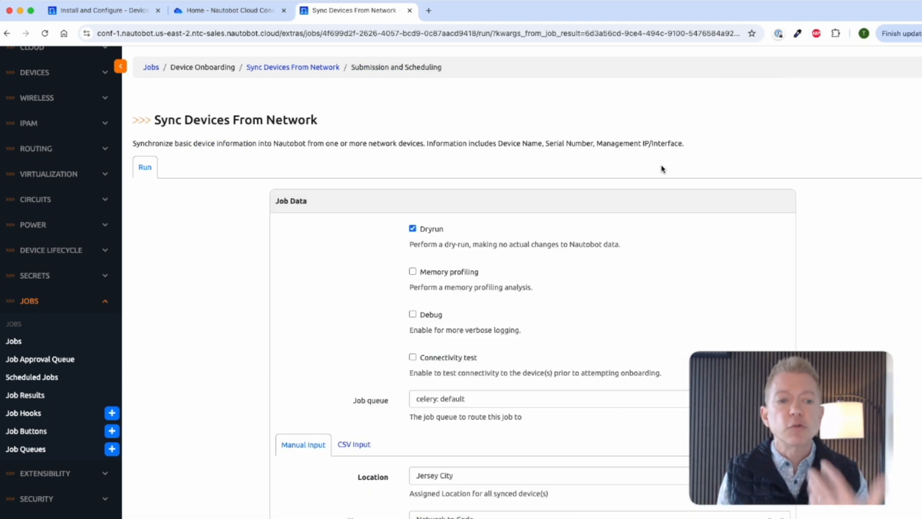
scroll(554, 243, "down", 1)
scroll(554, 243, "down", 4)
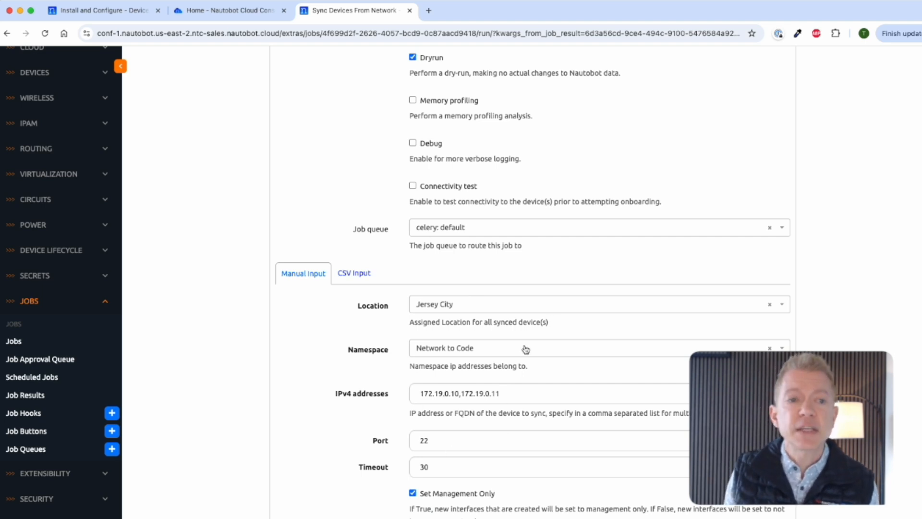
scroll(525, 351, "up", 4)
left_click(413, 228)
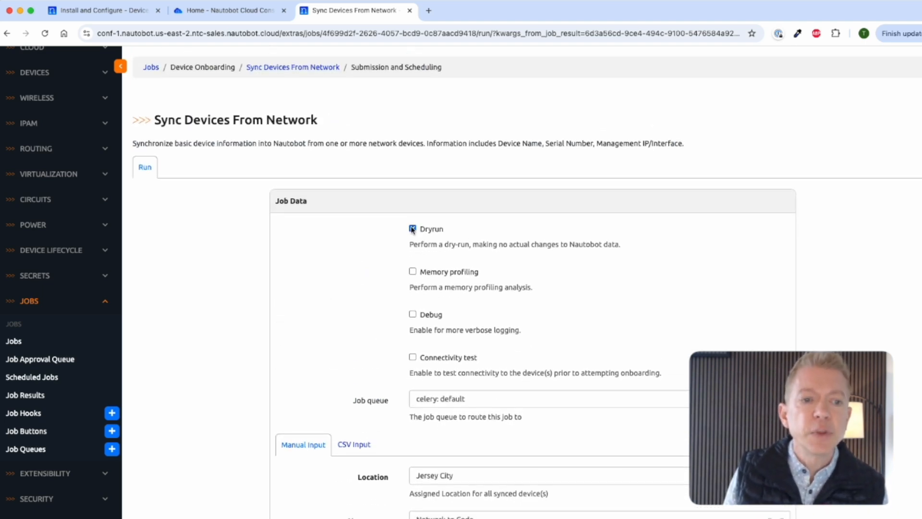
left_click(412, 229)
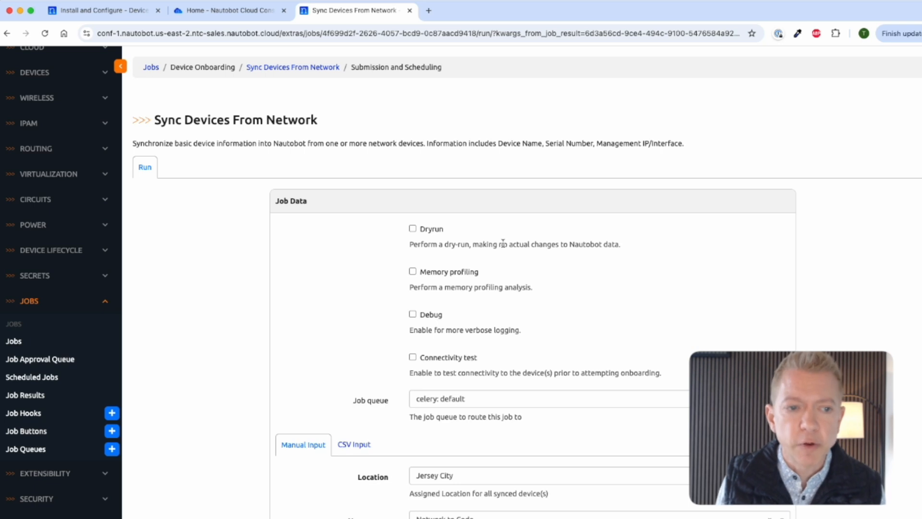
scroll(505, 240, "down", 15)
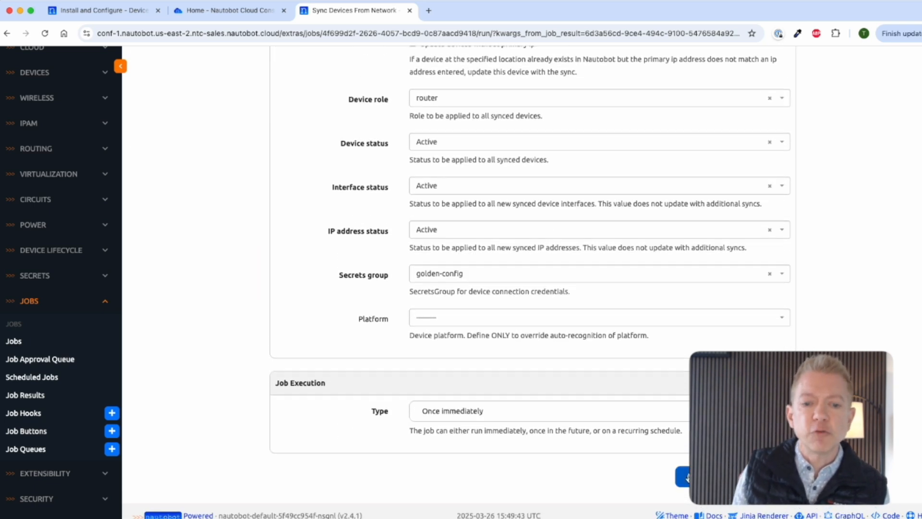
left_click(683, 477)
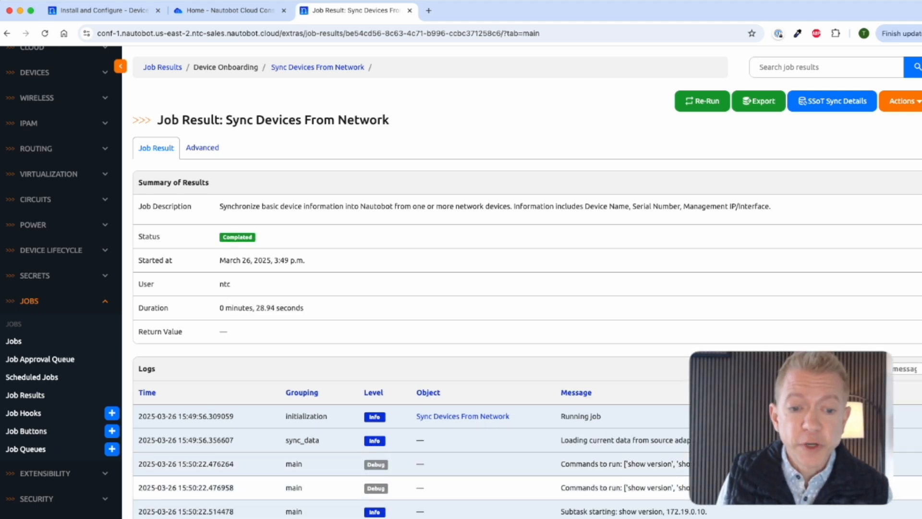
scroll(688, 484, "down", 6)
scroll(527, 282, "down", 3)
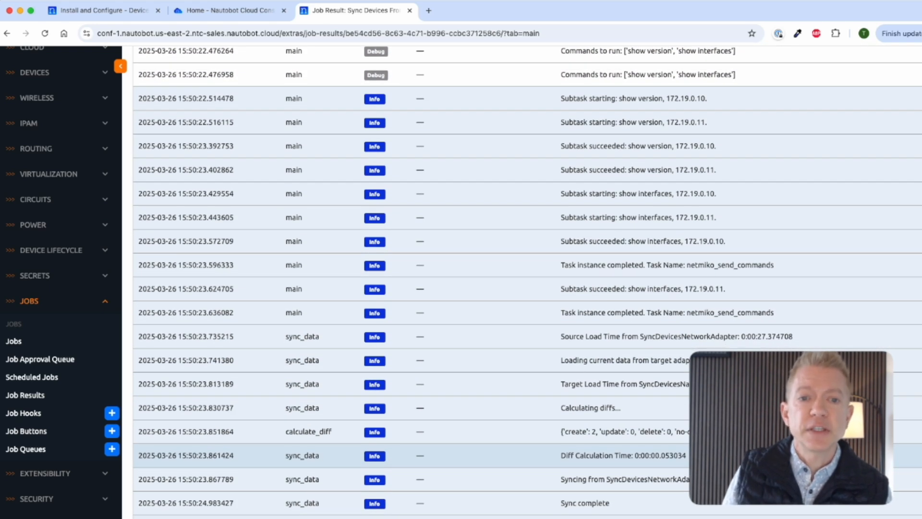
scroll(527, 283, "down", 1)
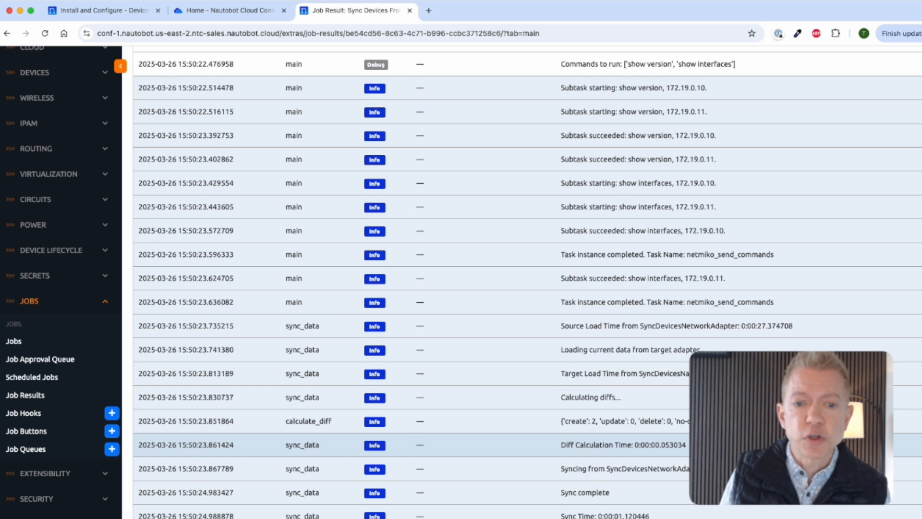
scroll(527, 282, "down", 2)
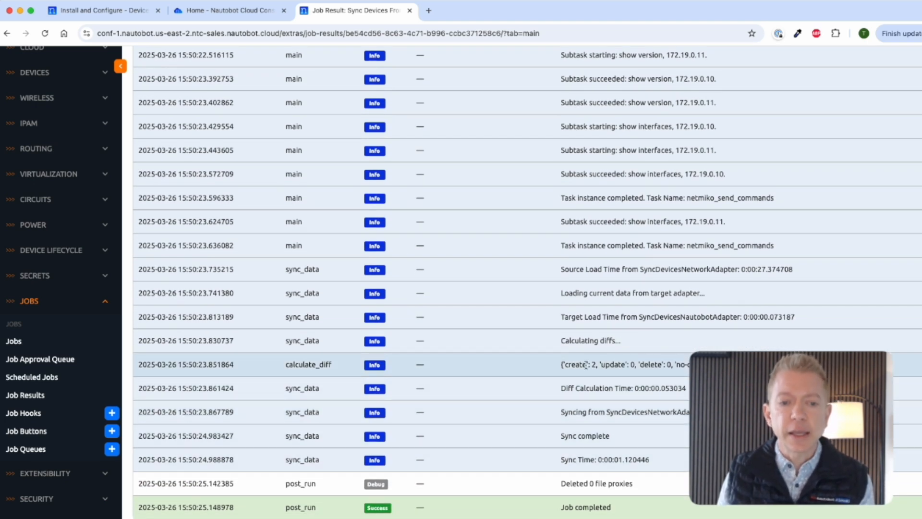
left_click_drag(564, 365, 598, 366)
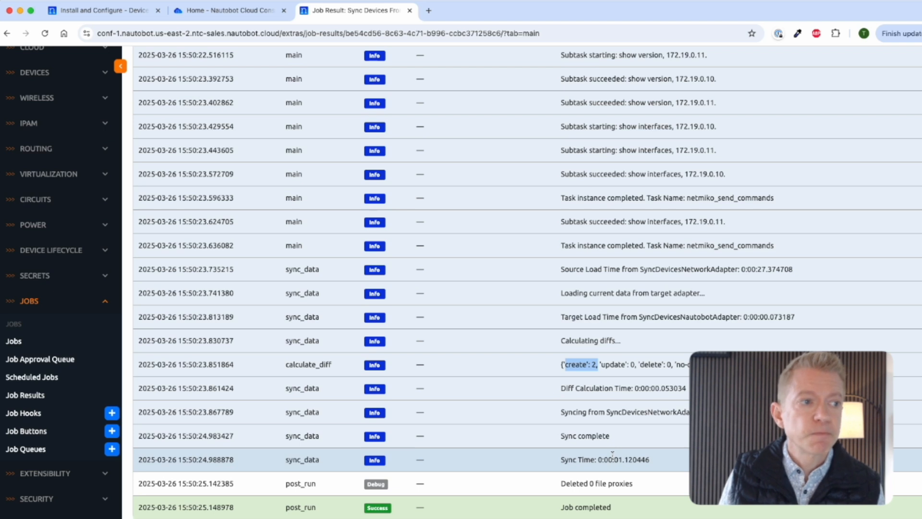
scroll(77, 209, "up", 3)
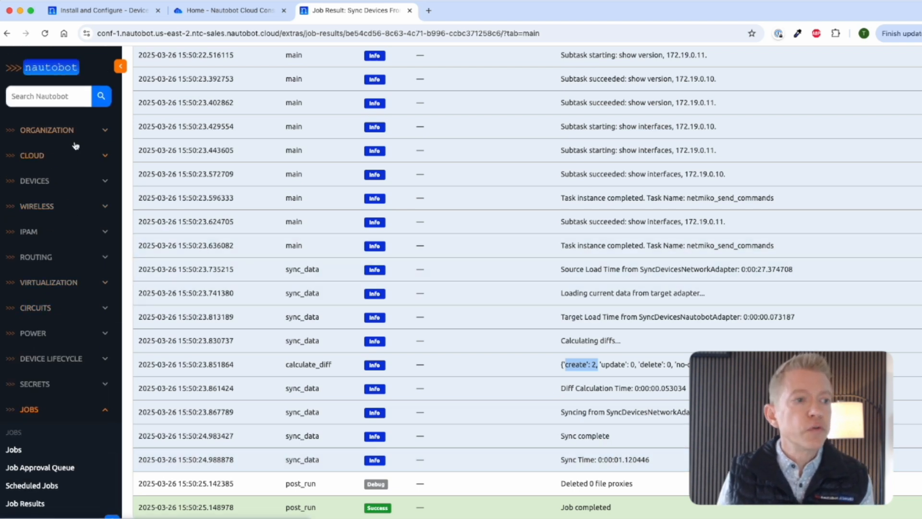
Step: Search locations for 'jersey city' and list its devices, jcy-rtr-01 and jcy-rtr-02
left_click(55, 131)
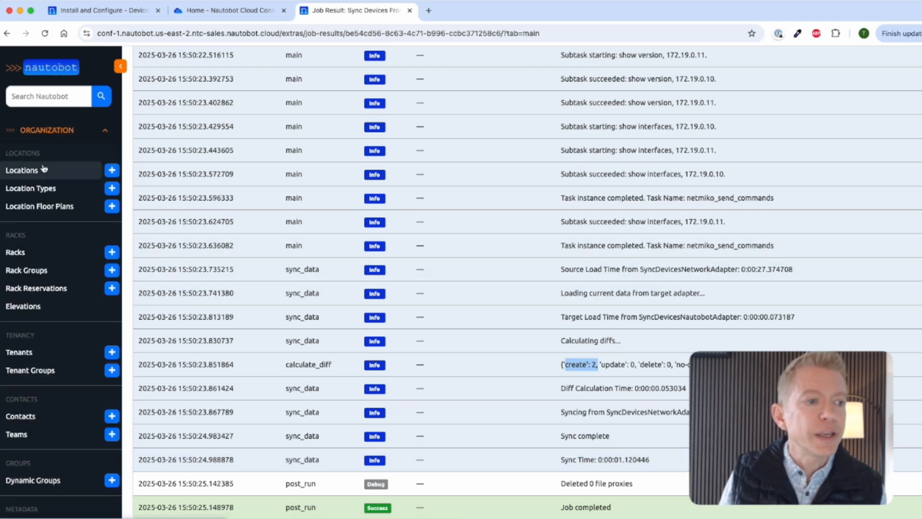
left_click(46, 169)
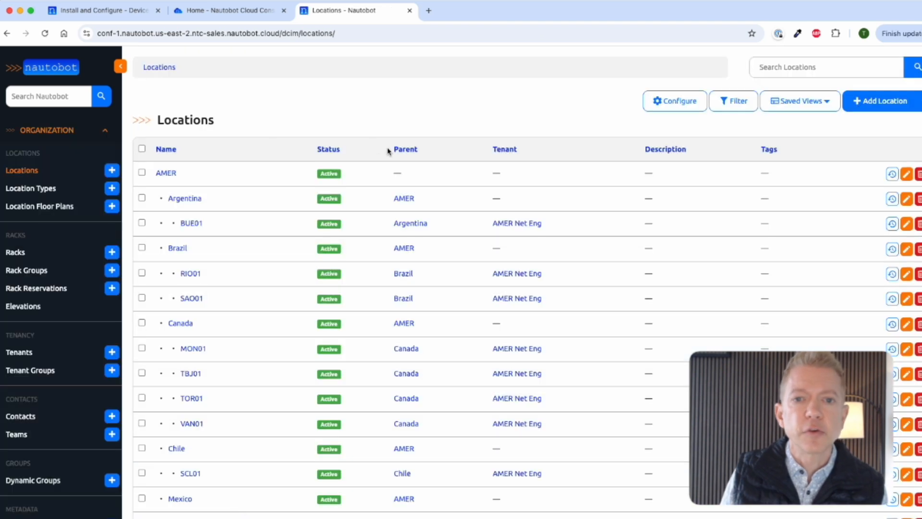
left_click(809, 67)
type("jer")
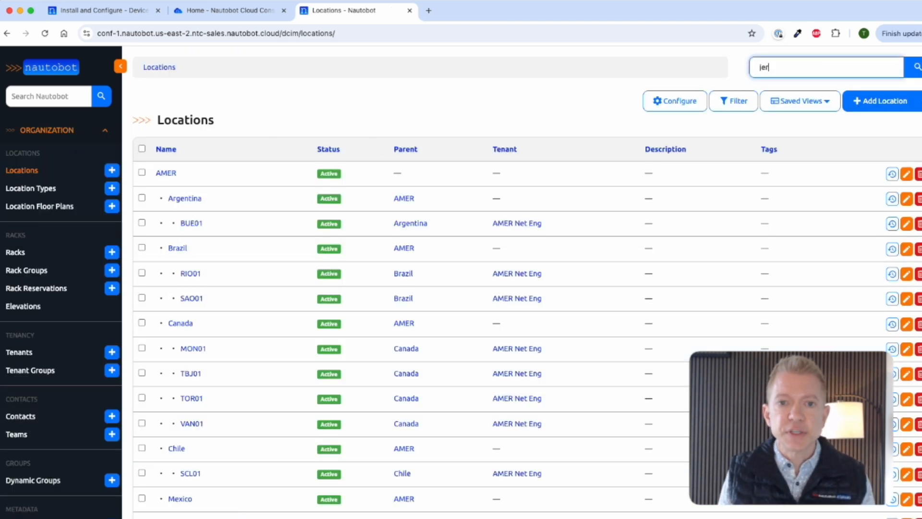
type("sey city")
key("Return")
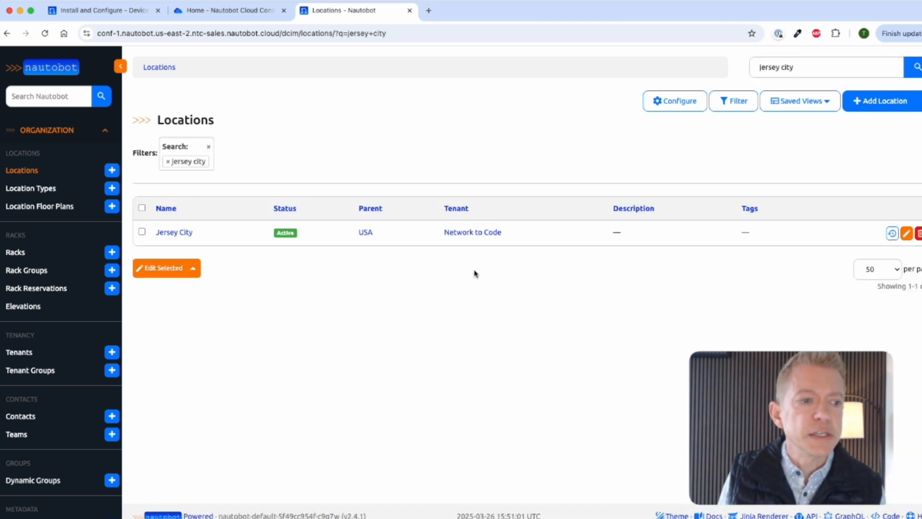
left_click(184, 233)
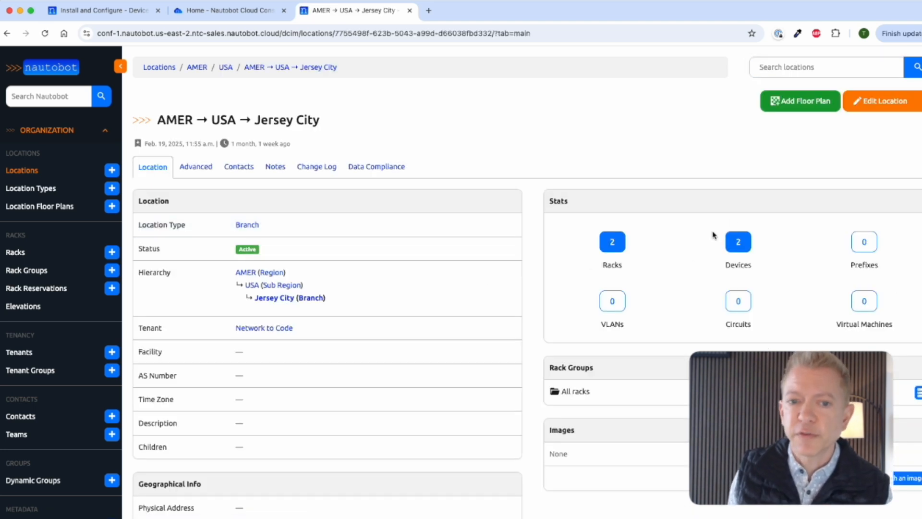
left_click(735, 241)
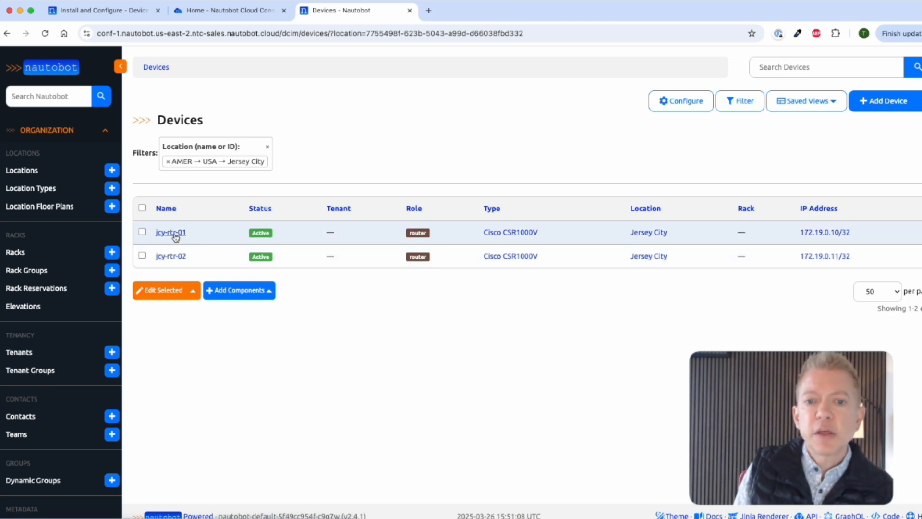
Step: Open jcy-rtr-01, review its serial number and Primary IPv4, then show its interfaces (Loopback0, 172.19.0.10/32)
left_click(175, 236)
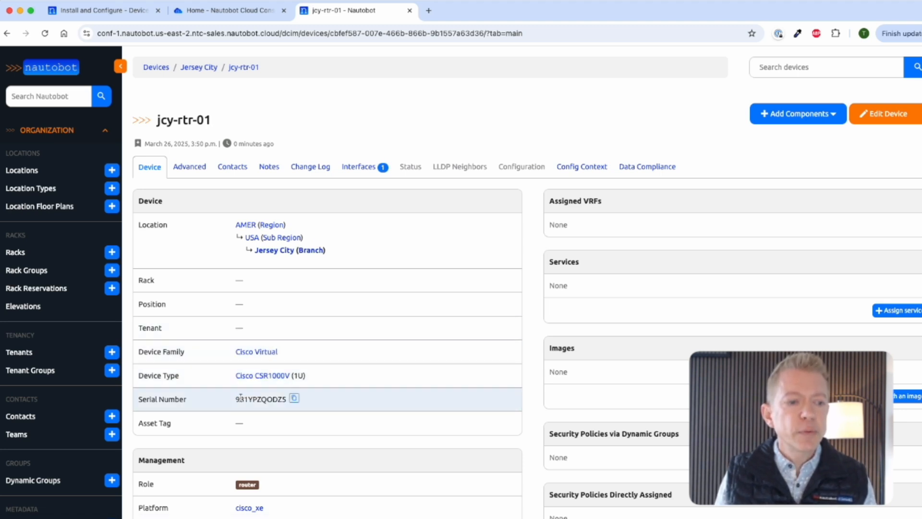
left_click_drag(236, 398, 272, 399)
scroll(270, 400, "down", 5)
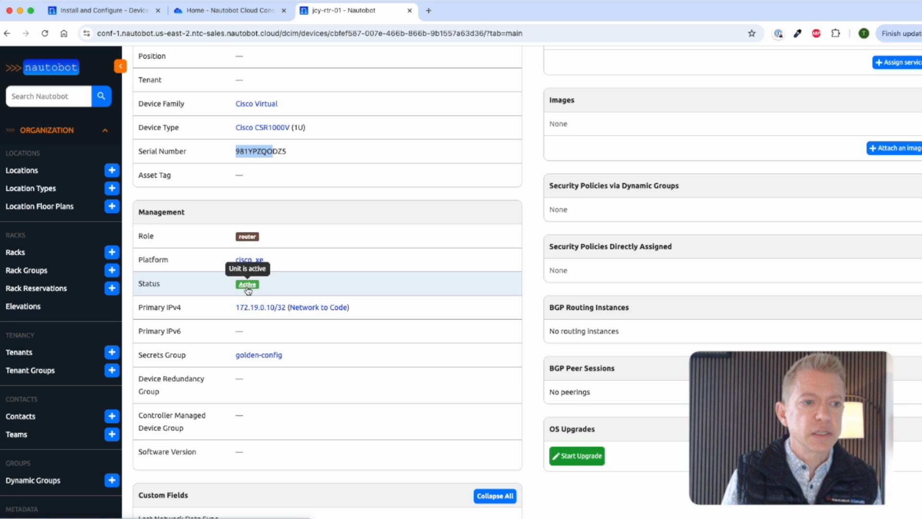
scroll(288, 300, "down", 2)
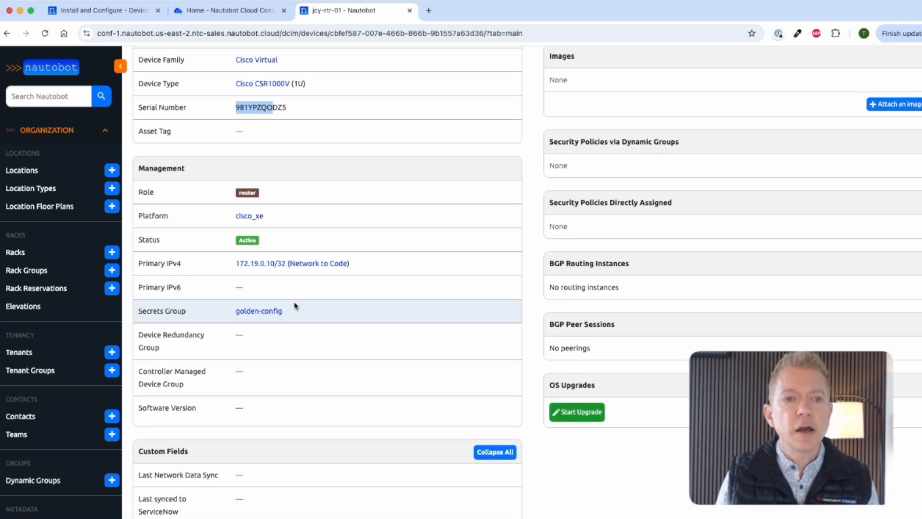
scroll(295, 305, "up", 4)
mouse_move(270, 355)
scroll(411, 333, "up", 7)
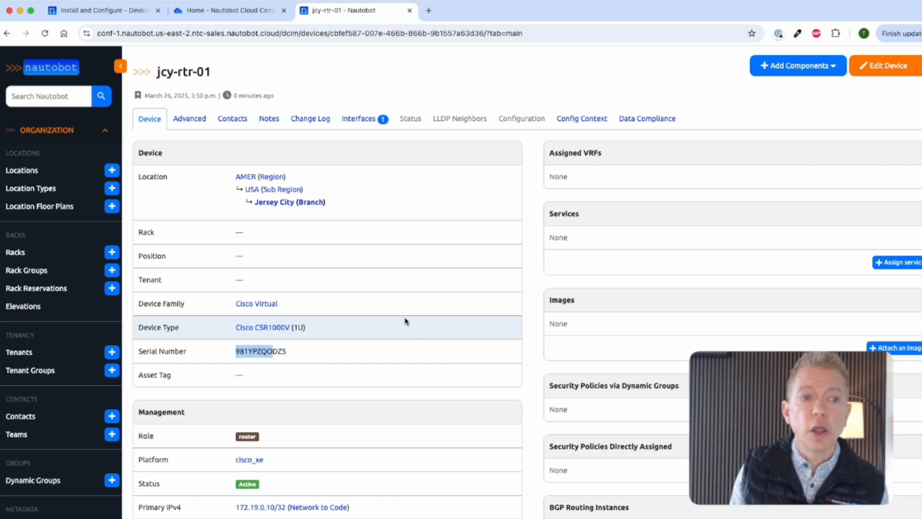
left_click(345, 120)
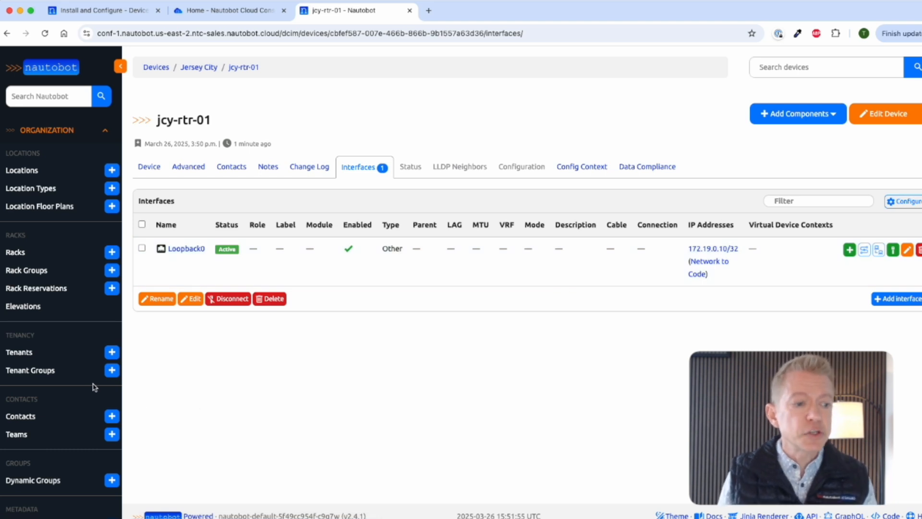
Step: Scroll down the sidebar and expand the JOBS navigation section
scroll(95, 388, "down", 3)
scroll(95, 387, "down", 10)
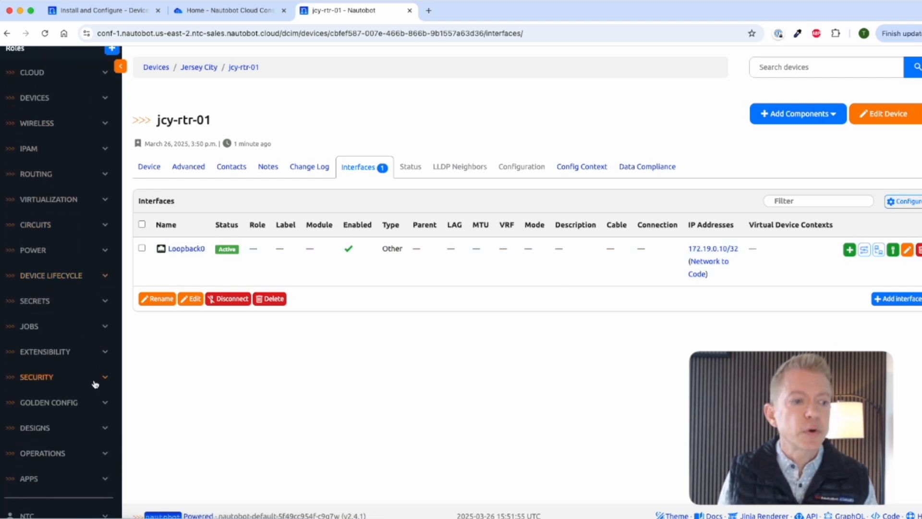
left_click(103, 329)
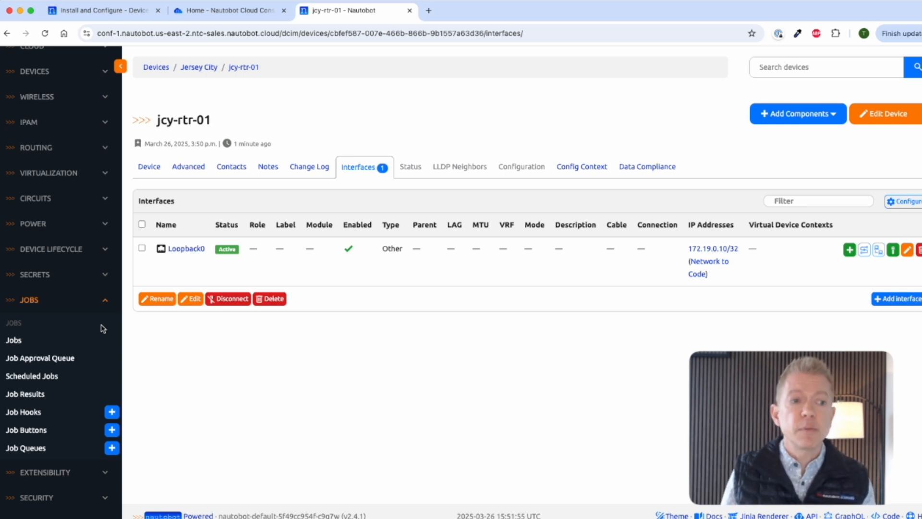
Step: Open the Sync Network Data From Network job form from the Jobs list
left_click(39, 344)
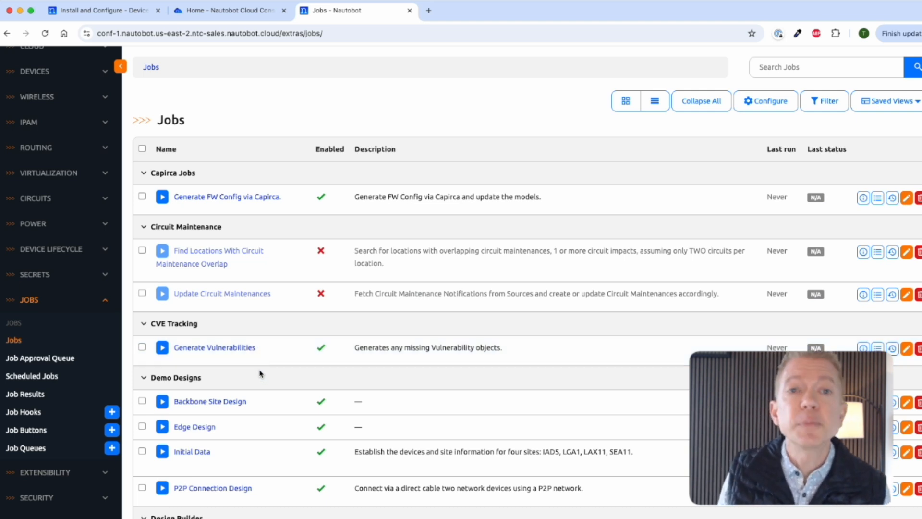
scroll(263, 370, "down", 5)
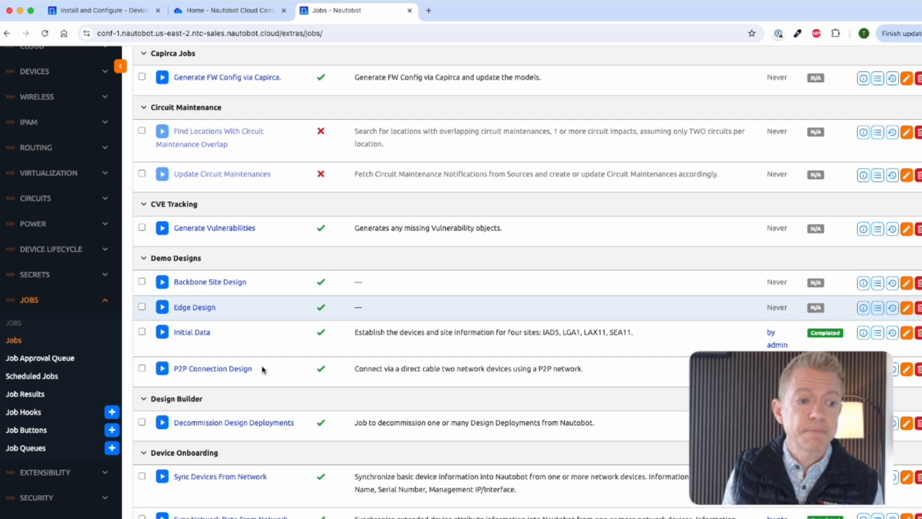
scroll(263, 370, "down", 2)
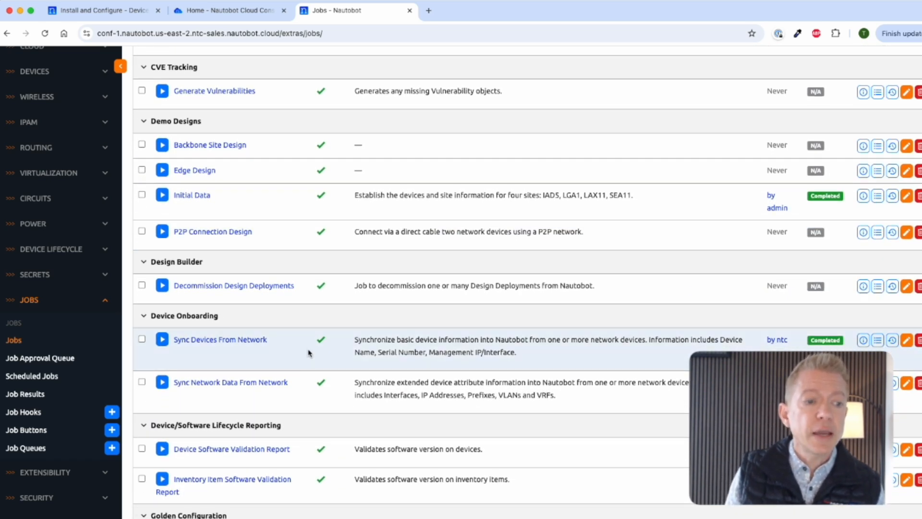
left_click(245, 390)
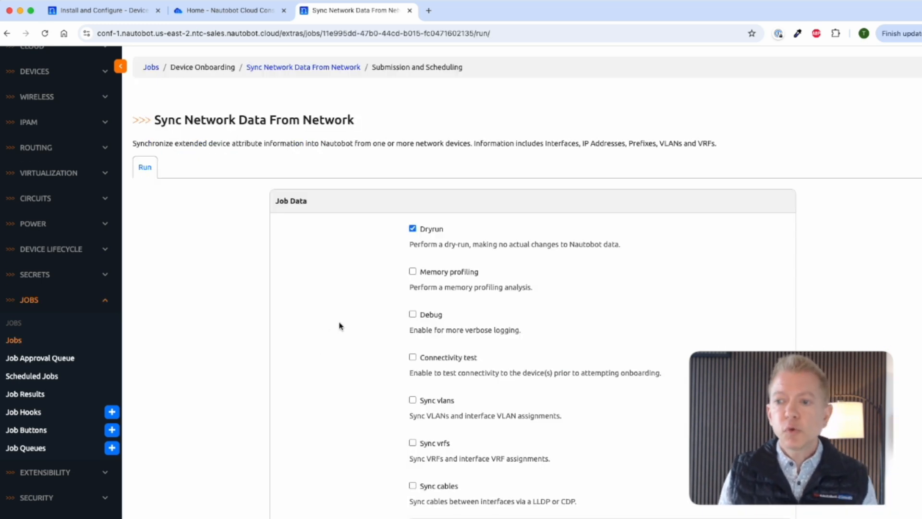
Step: Disable dry run, set namespace Network to Code, and set interface, IP and prefix statuses to Active
left_click(413, 229)
scroll(364, 315, "down", 1)
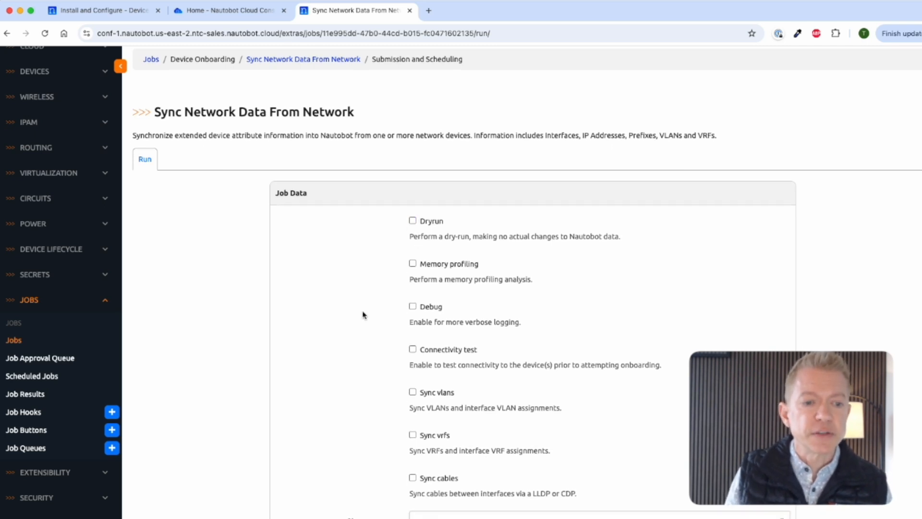
scroll(363, 315, "down", 5)
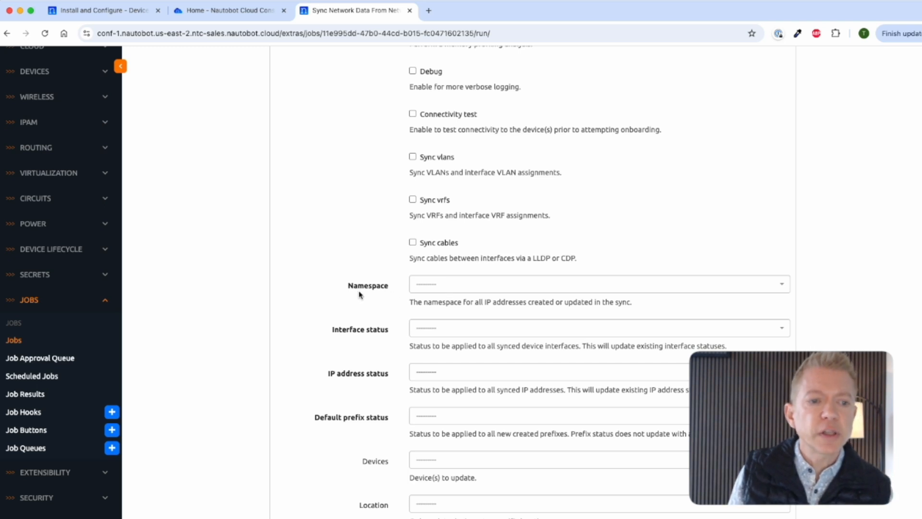
left_click(456, 290)
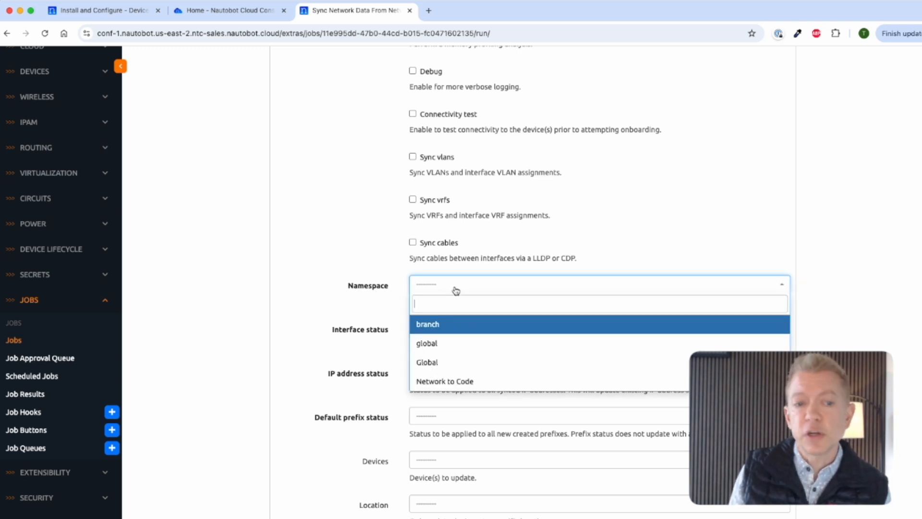
left_click(457, 381)
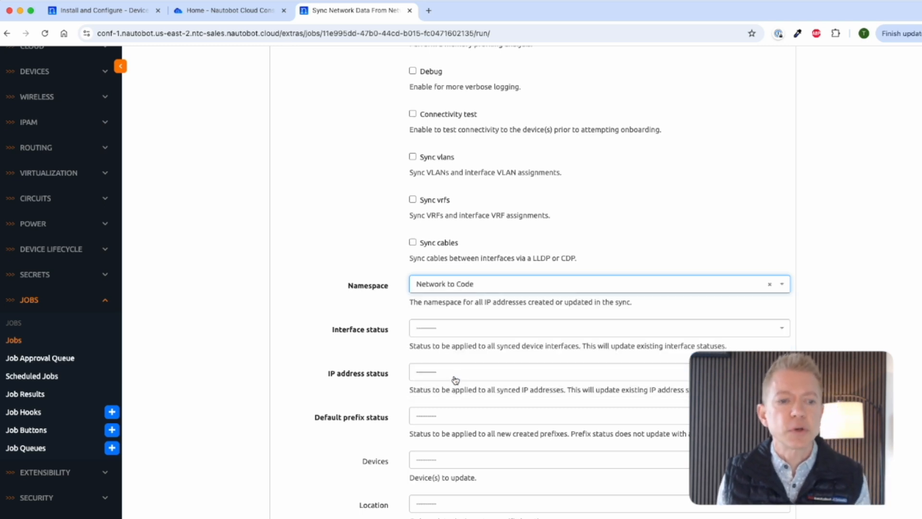
left_click(475, 332)
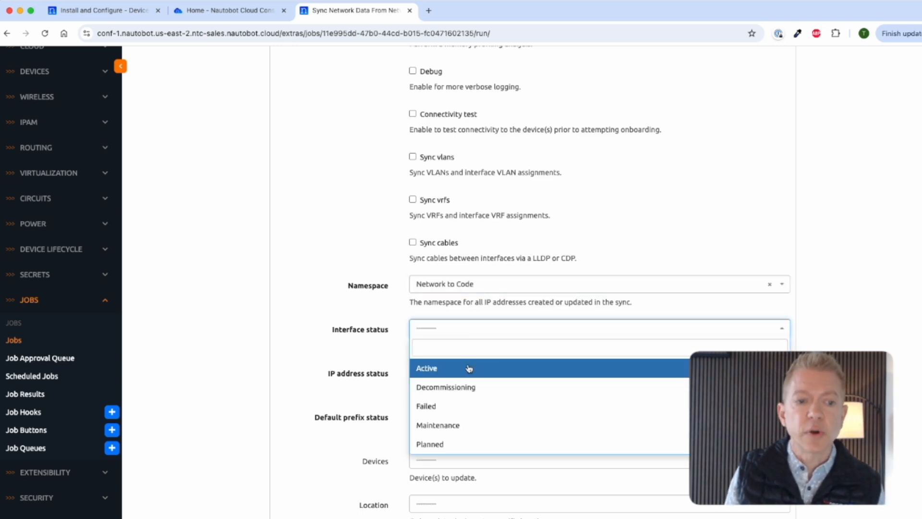
left_click(462, 370)
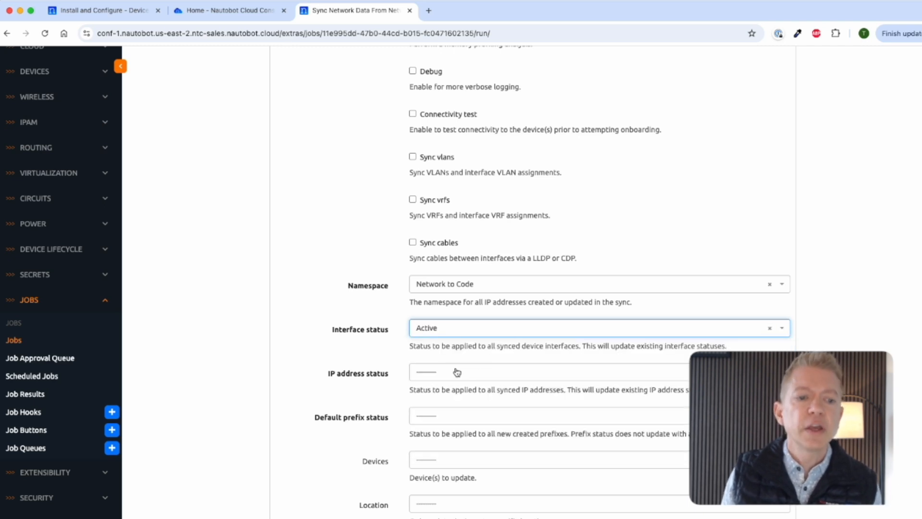
left_click(458, 373)
left_click(438, 413)
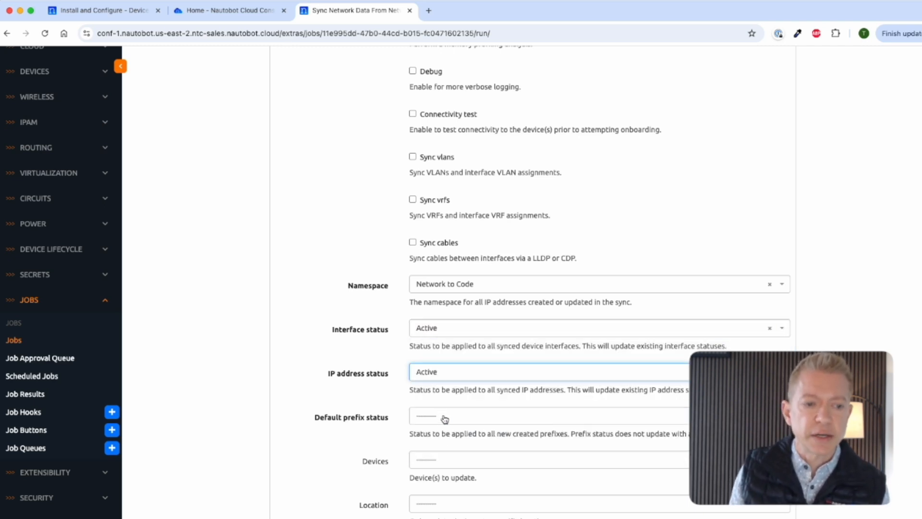
left_click(437, 421)
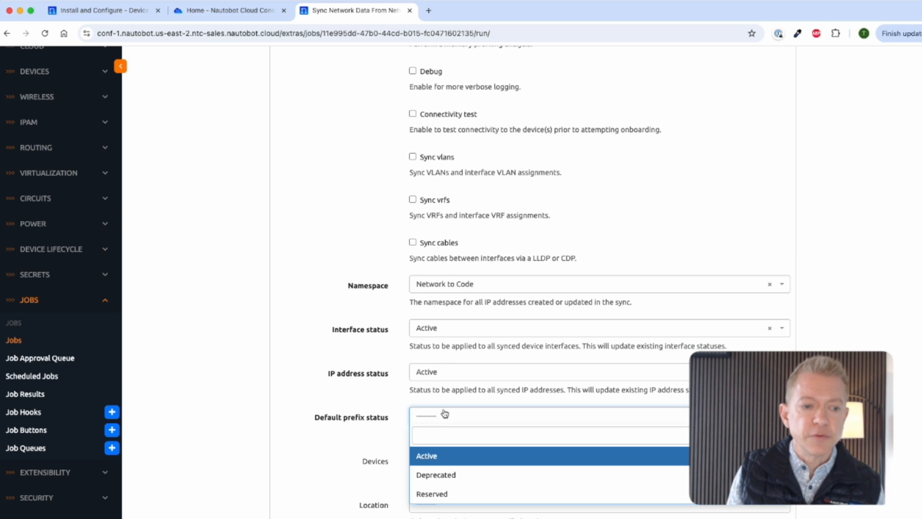
left_click(456, 460)
Step: Limit the sync to the Jersey City location and run the job
scroll(383, 447, "down", 3)
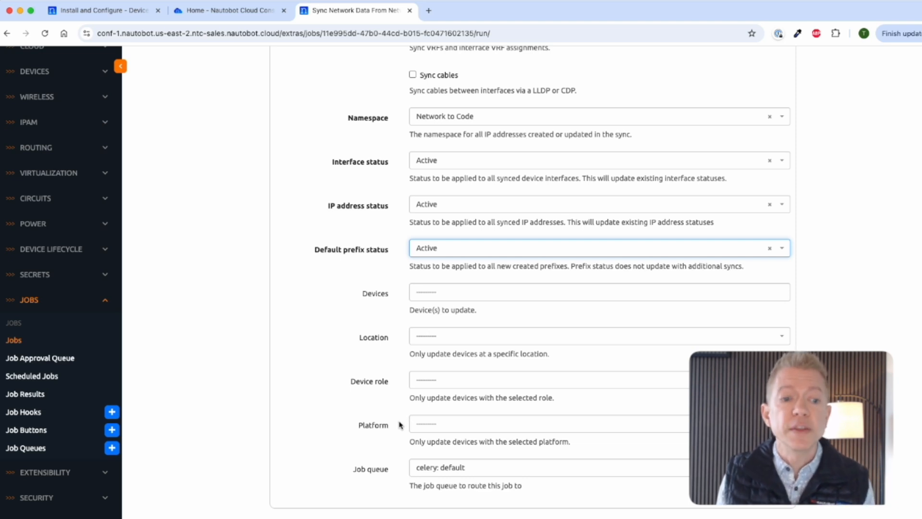
left_click(463, 342)
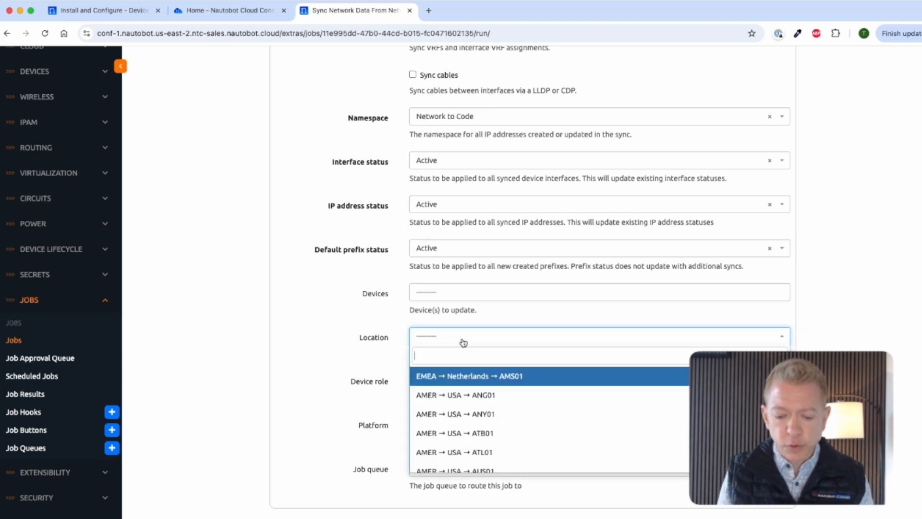
type("jerse")
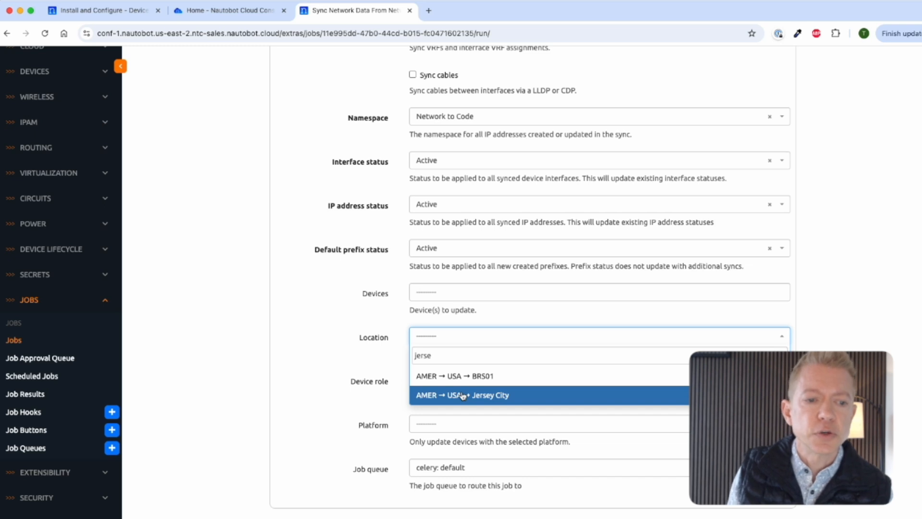
left_click(479, 395)
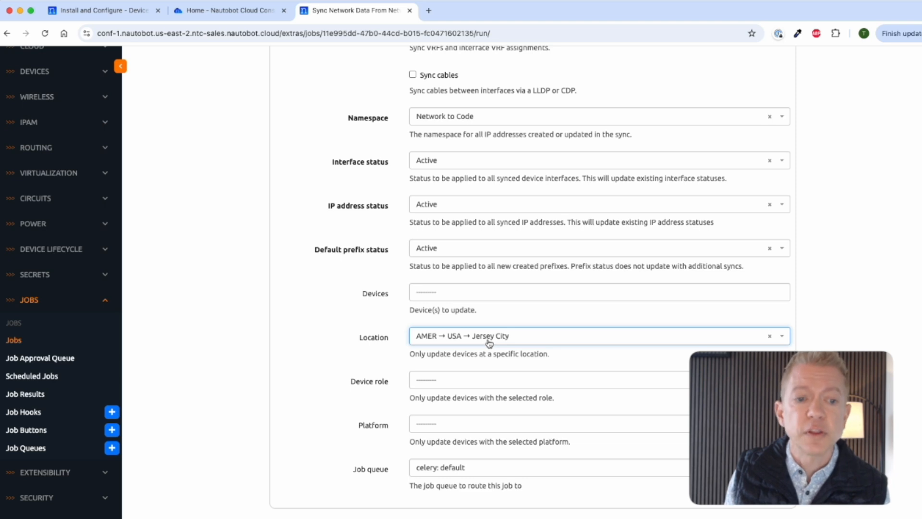
scroll(489, 342, "down", 3)
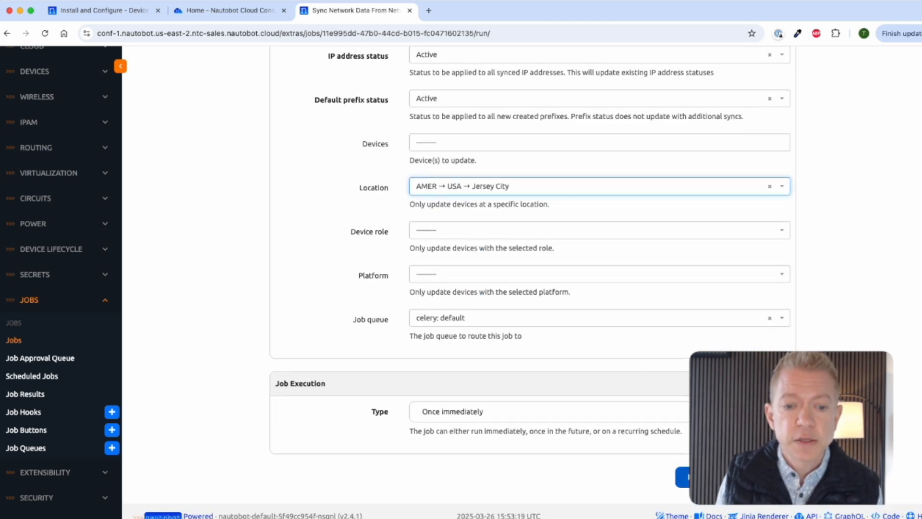
left_click(684, 477)
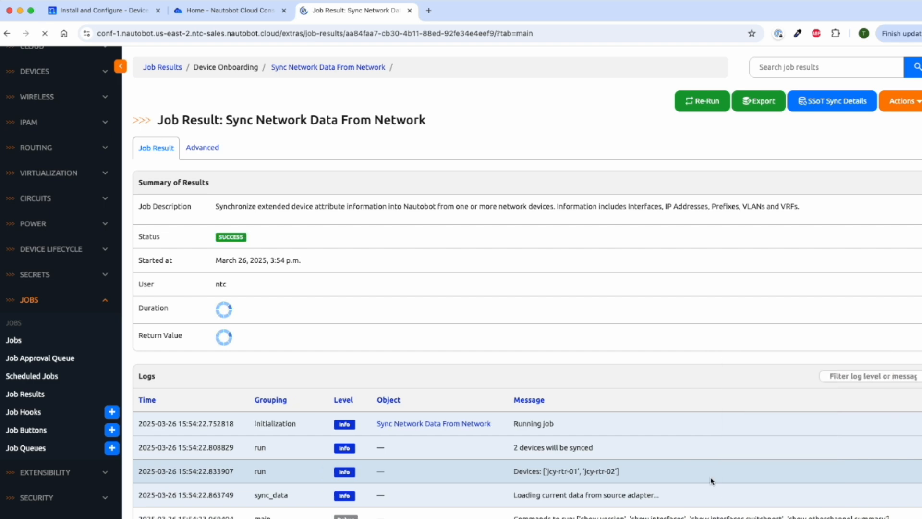
Step: Scroll through the job result log and highlight the calculate_diff summary 'create': 28, 'update': 4
scroll(724, 449, "down", 1)
scroll(724, 449, "down", 5)
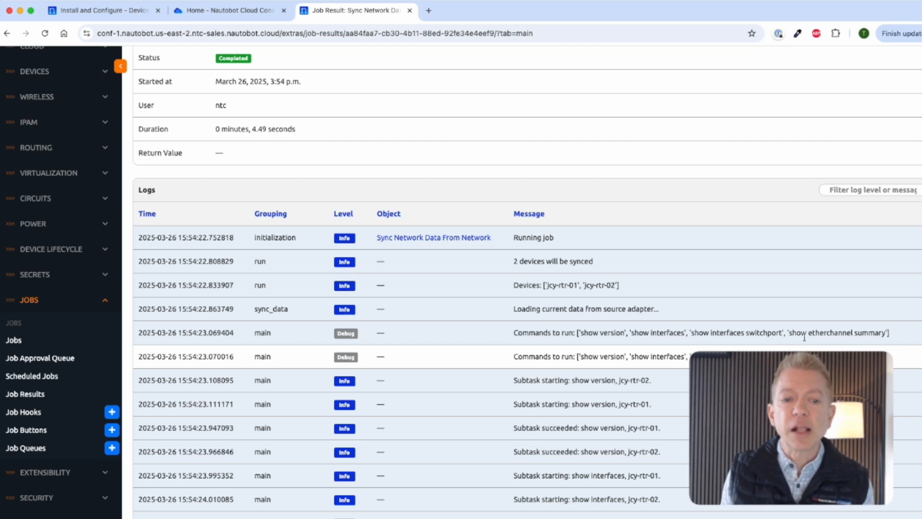
scroll(815, 341, "down", 2)
scroll(662, 390, "down", 7)
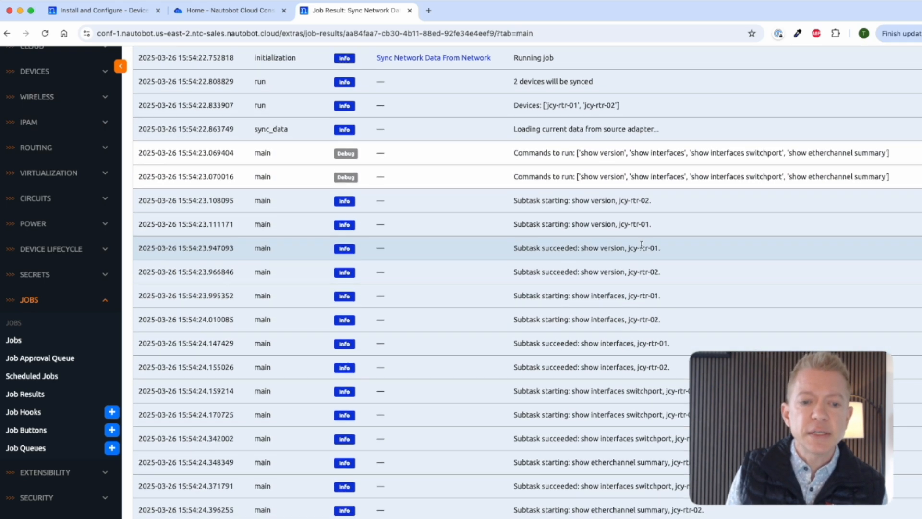
scroll(662, 390, "down", 1)
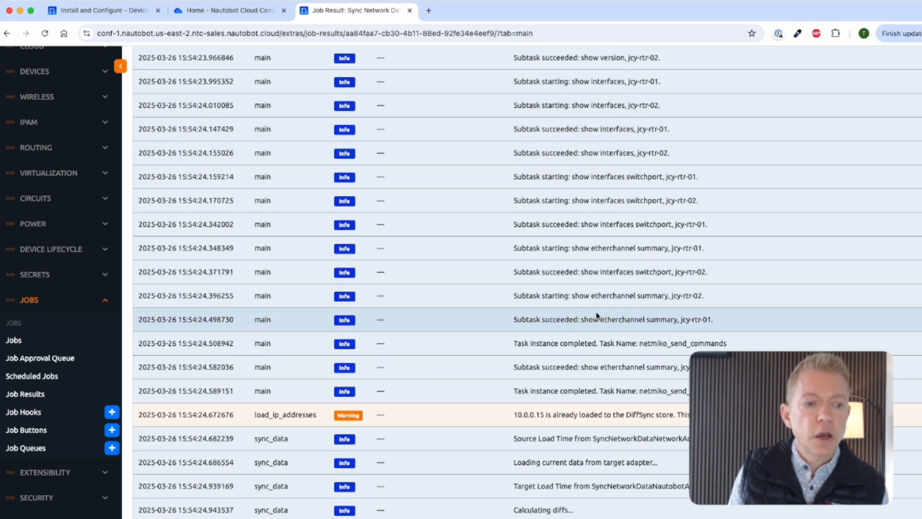
scroll(595, 307, "down", 3)
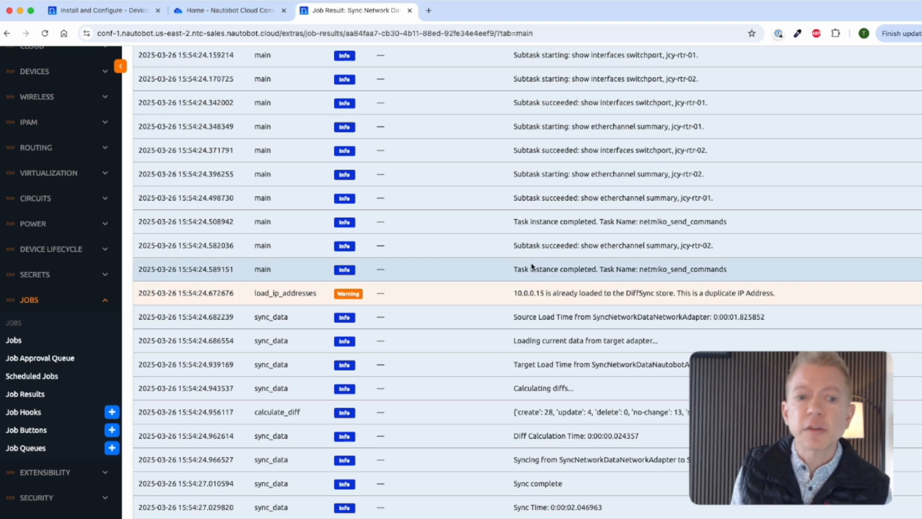
scroll(521, 283, "down", 1)
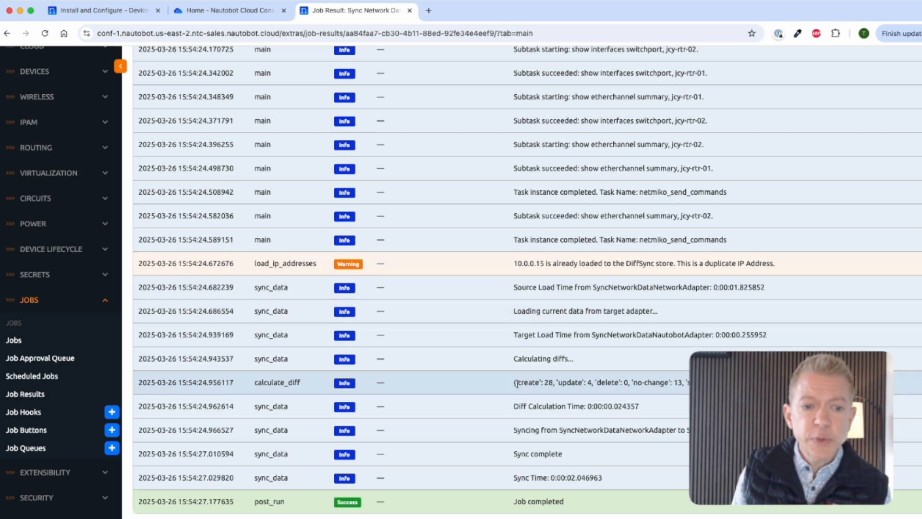
left_click_drag(515, 382, 565, 383)
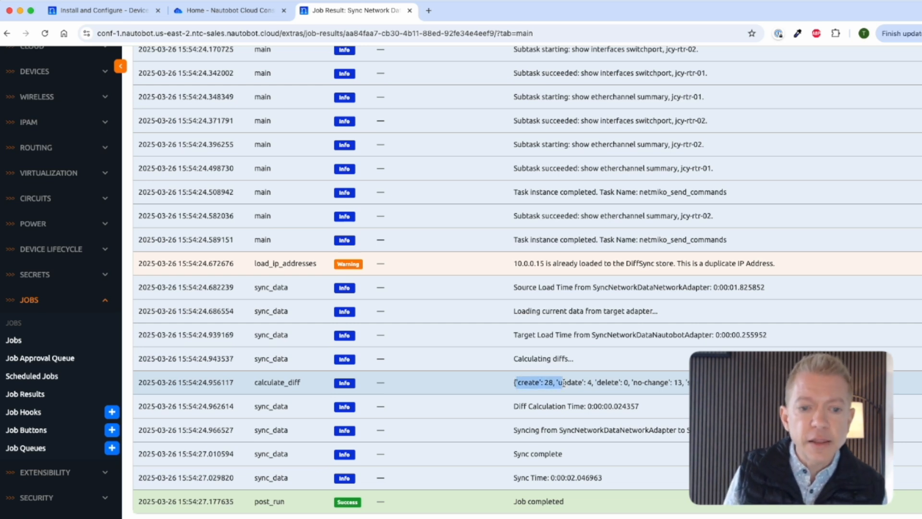
left_click_drag(564, 383, 593, 383)
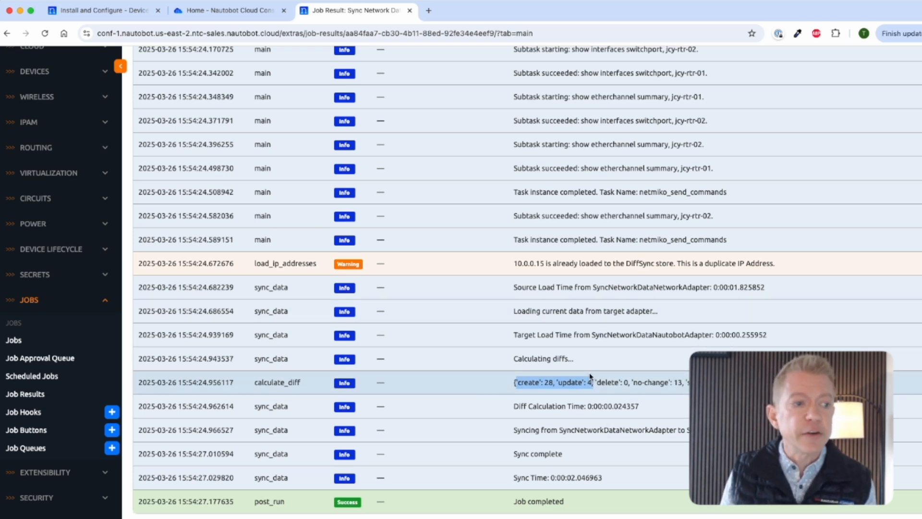
scroll(48, 192, "up", 3)
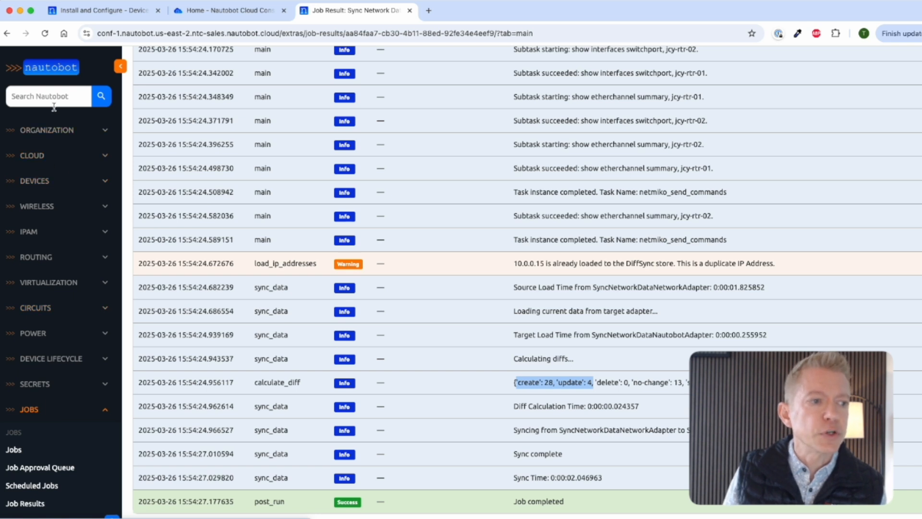
Step: Search the Devices list for jcy, open jcy-rtr-01, and review its Device and Management panels
left_click(38, 181)
left_click(20, 221)
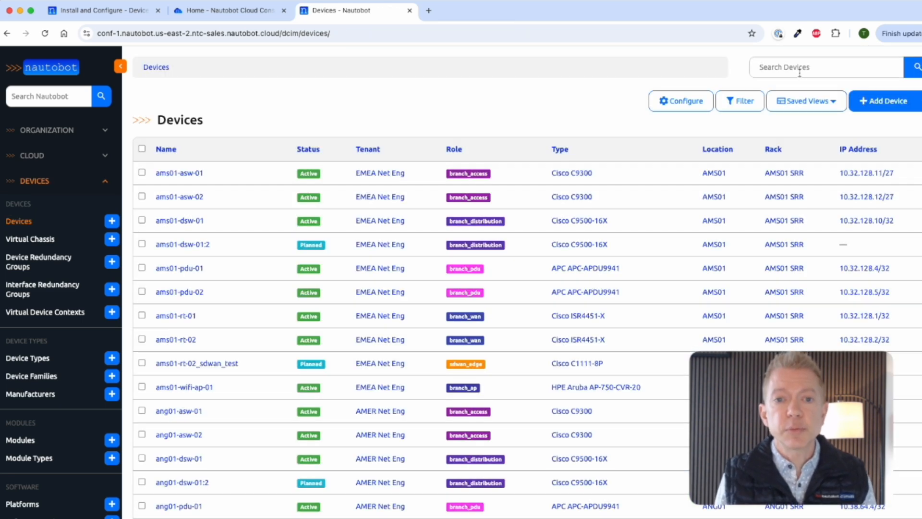
left_click(796, 67)
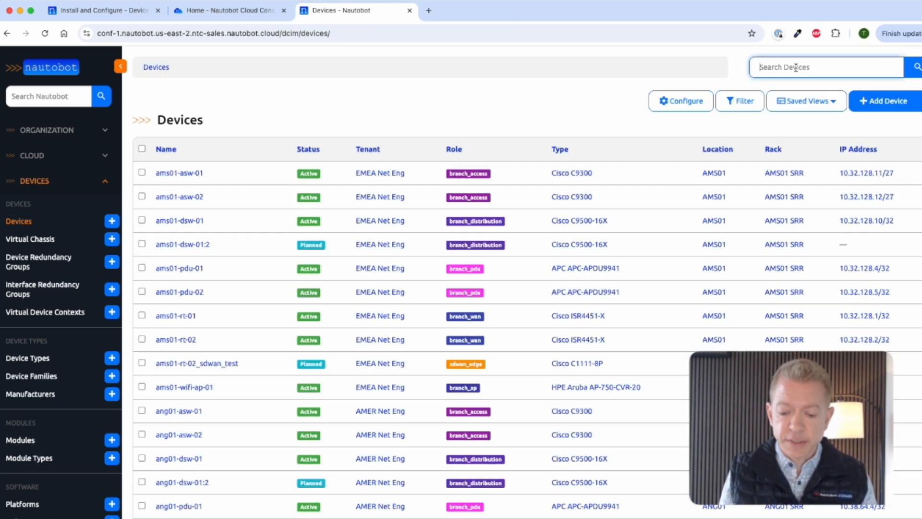
type("icy")
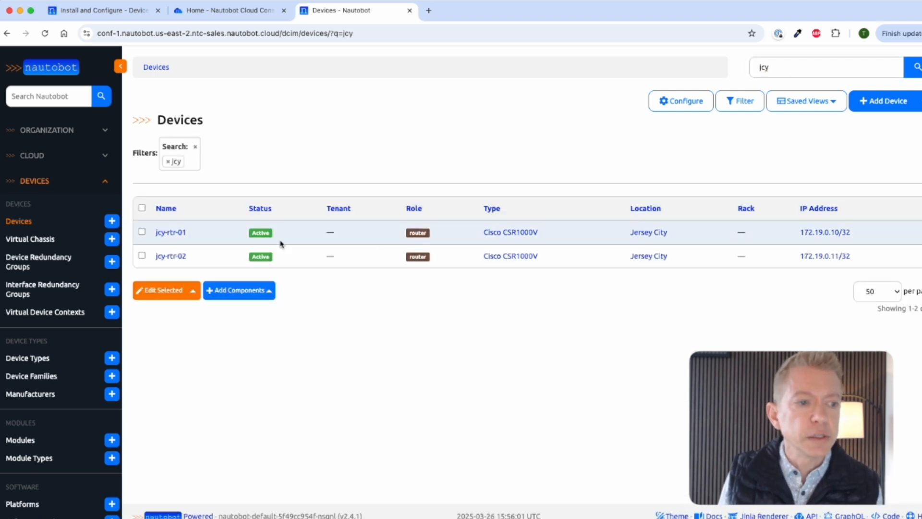
left_click(171, 234)
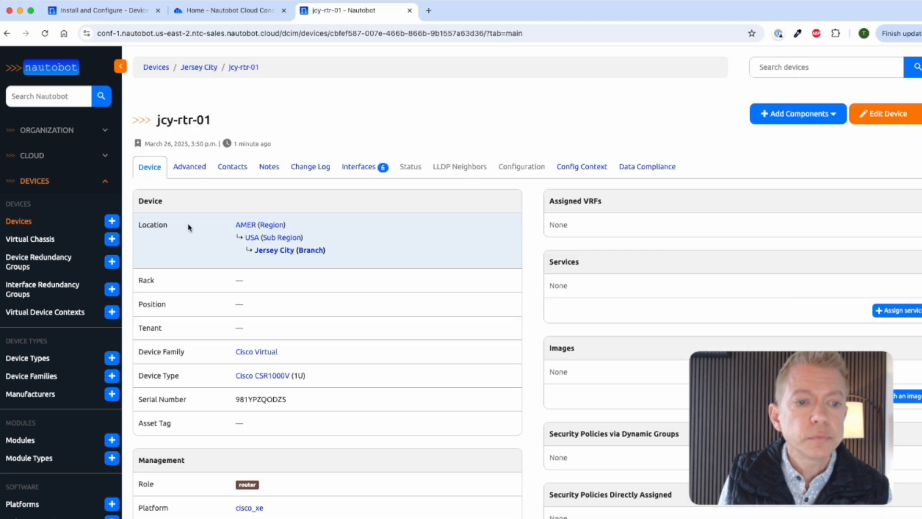
scroll(376, 253, "down", 1)
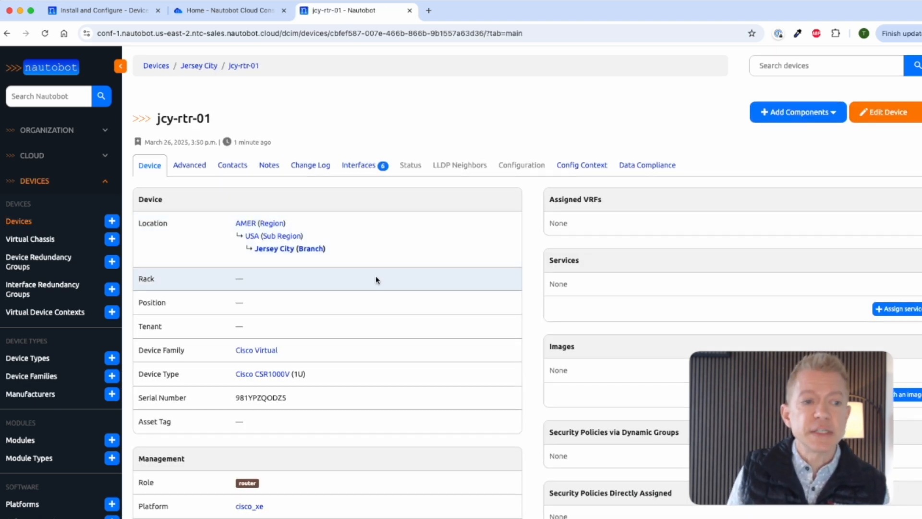
scroll(376, 280, "down", 3)
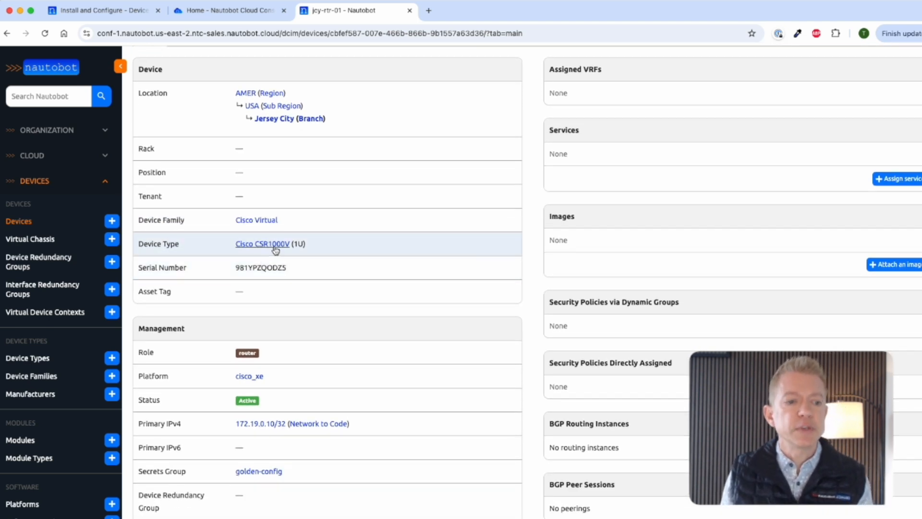
scroll(346, 375, "down", 3)
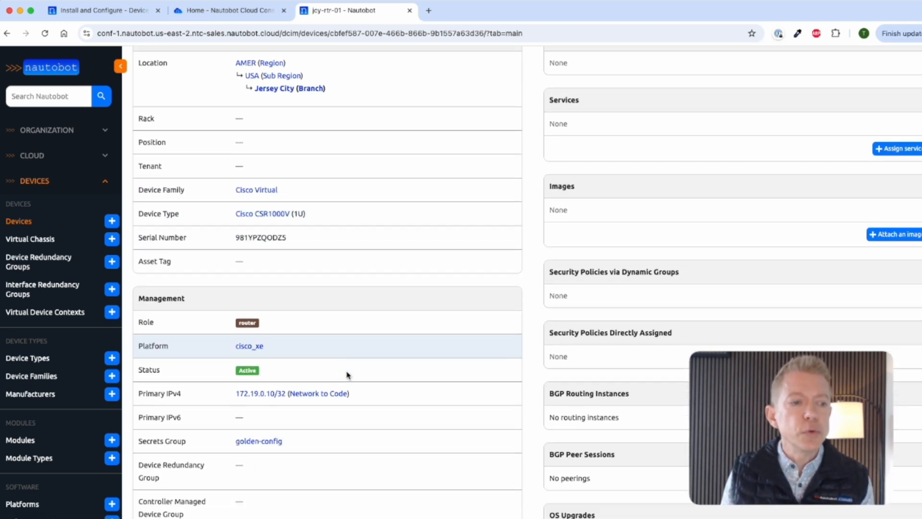
scroll(320, 345, "down", 1)
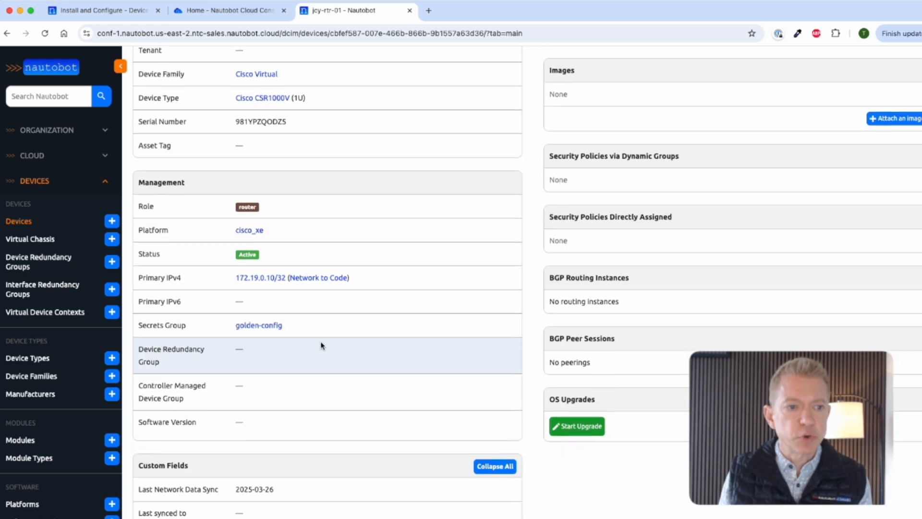
scroll(321, 345, "up", 7)
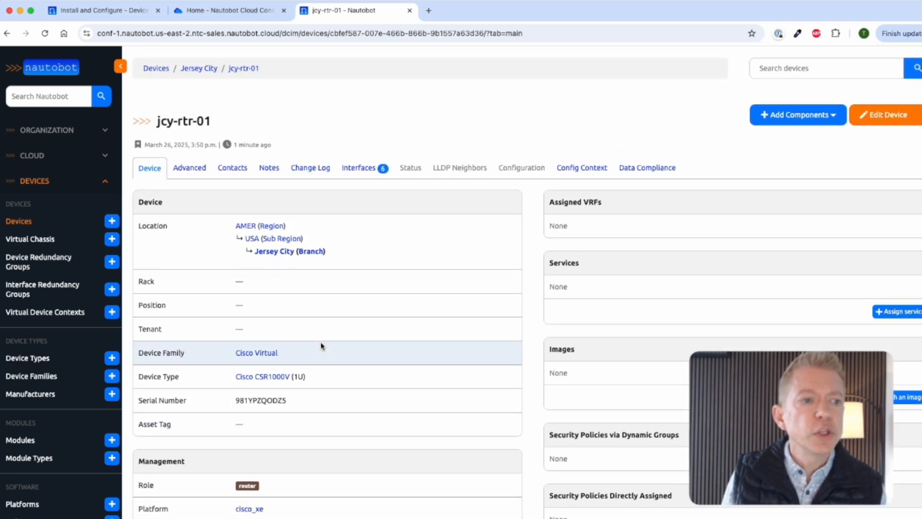
Step: Open GigabitEthernet1 from jcy-rtr-01's interfaces, review its description and MTU 1500, then collapse DEVICES sidebar
left_click(359, 169)
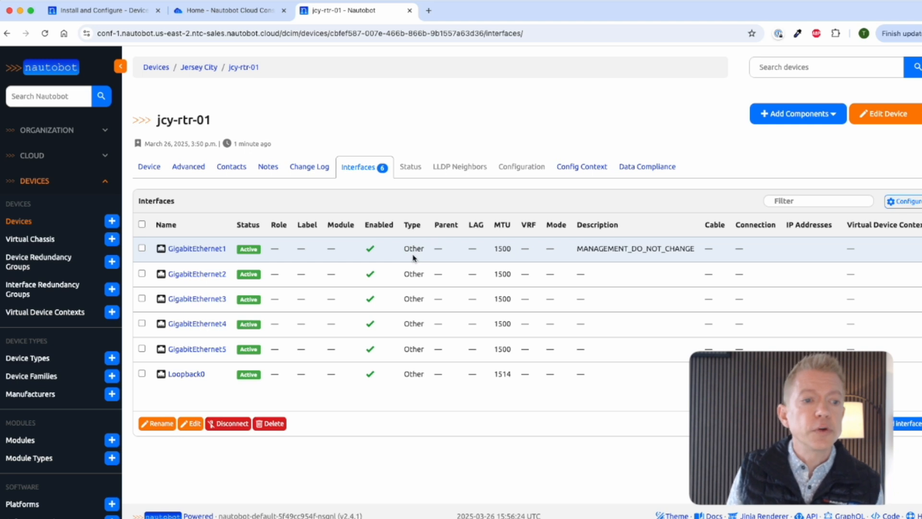
left_click(194, 250)
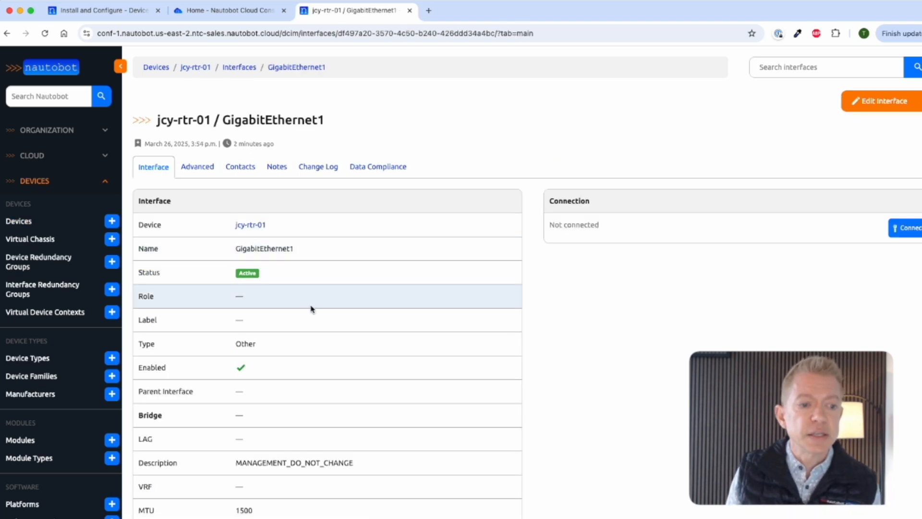
scroll(311, 308, "down", 3)
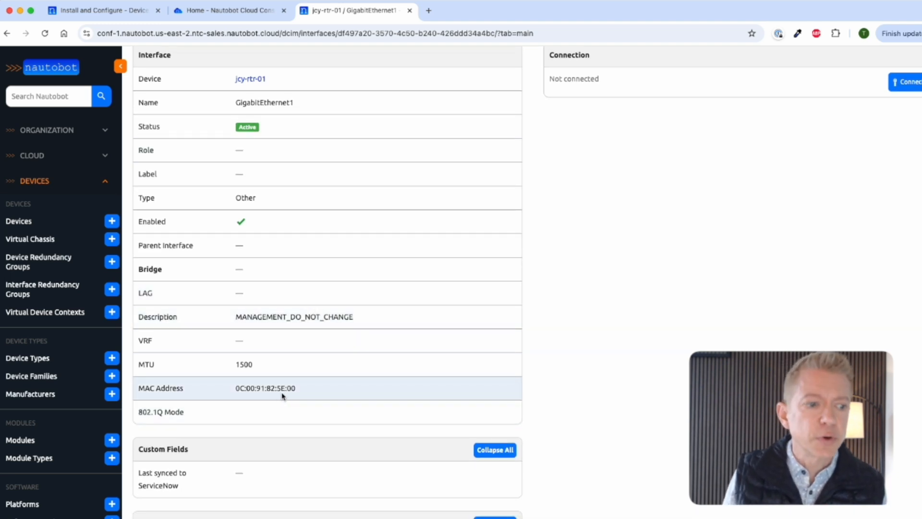
scroll(302, 397, "down", 3)
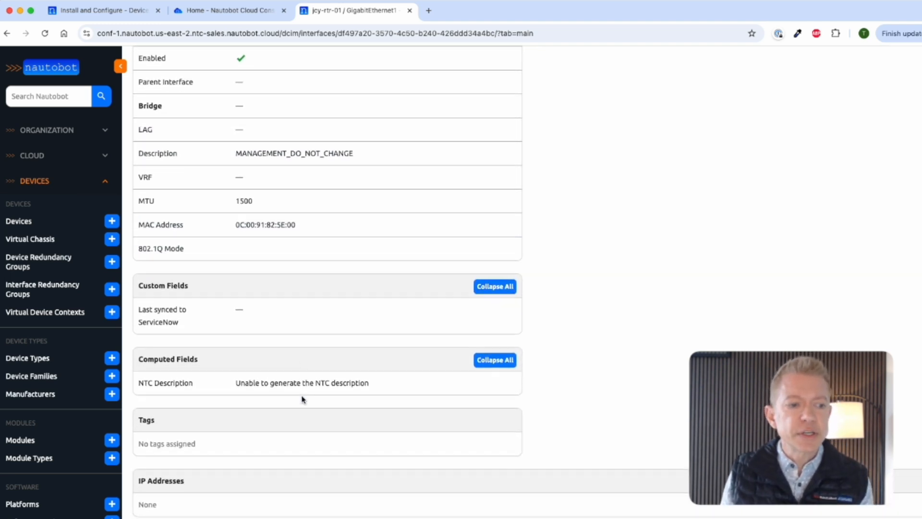
scroll(303, 399, "down", 6)
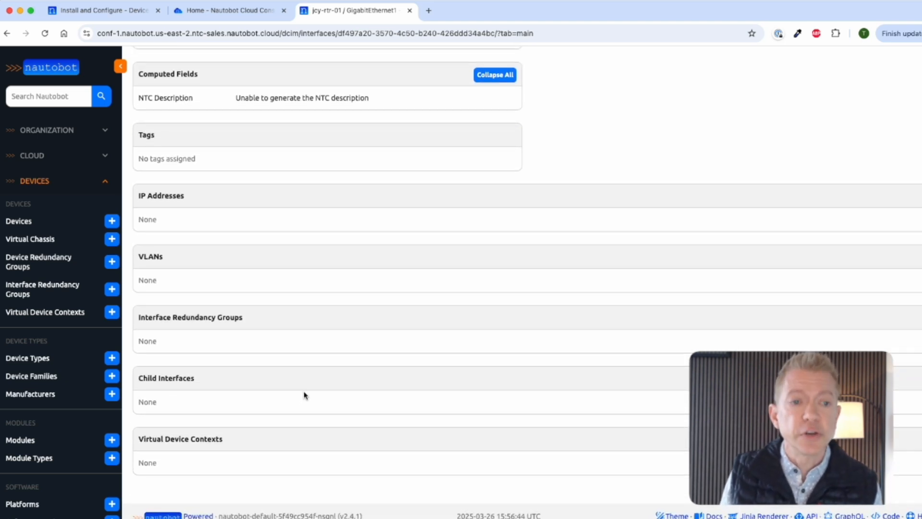
scroll(304, 395, "up", 10)
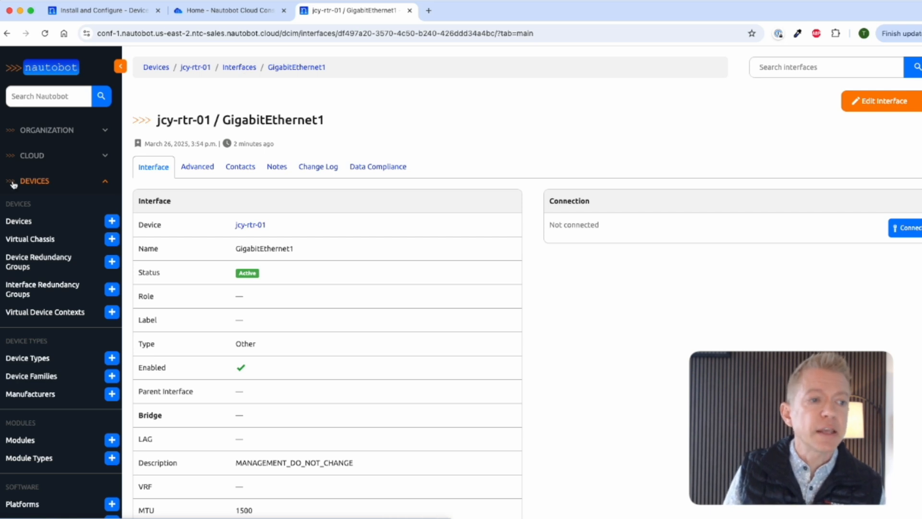
left_click(111, 182)
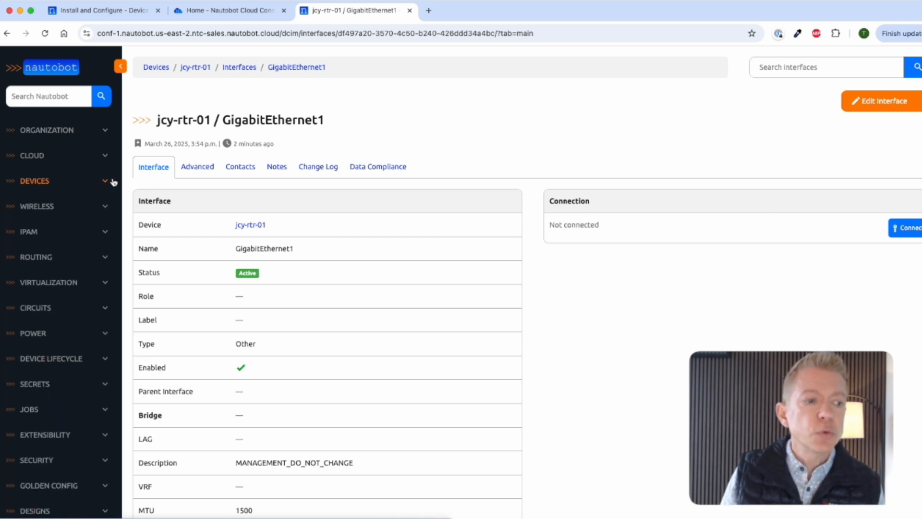